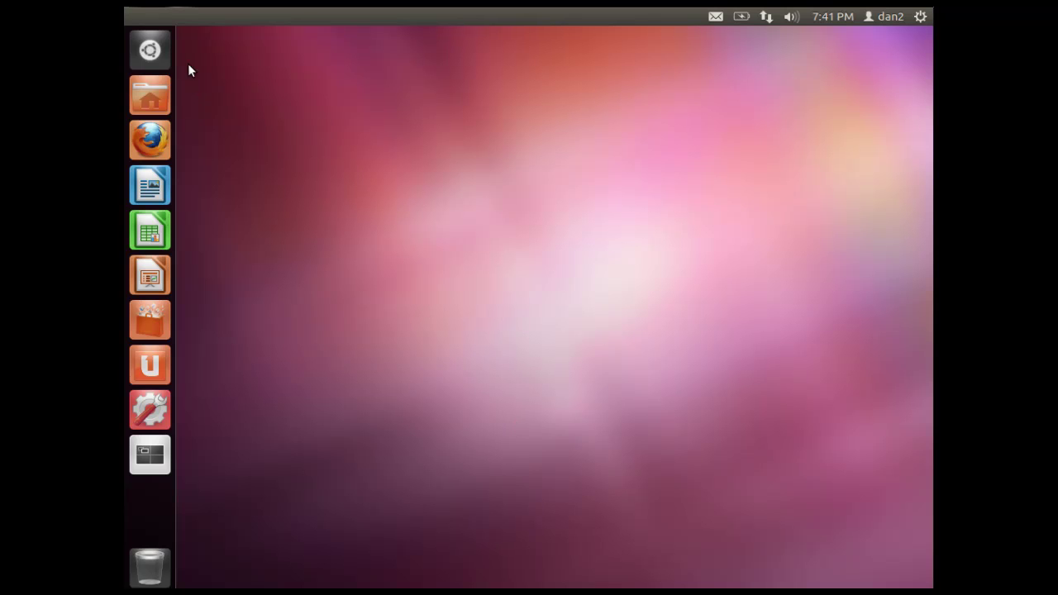
Find the Terminal application with a search, open it, and enlarge its window slightly.
left_click(149, 50)
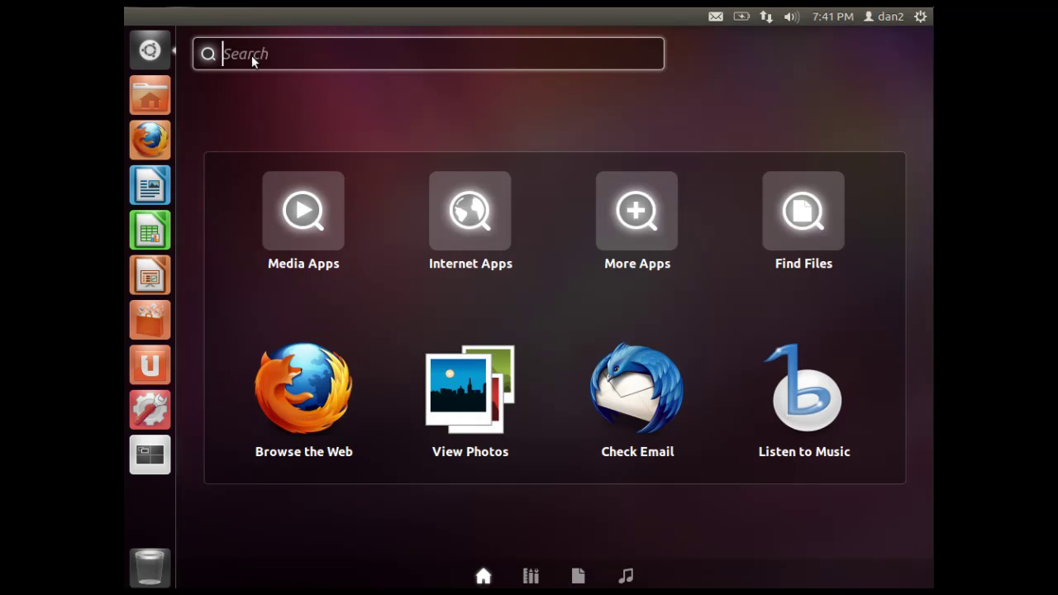
type("termina")
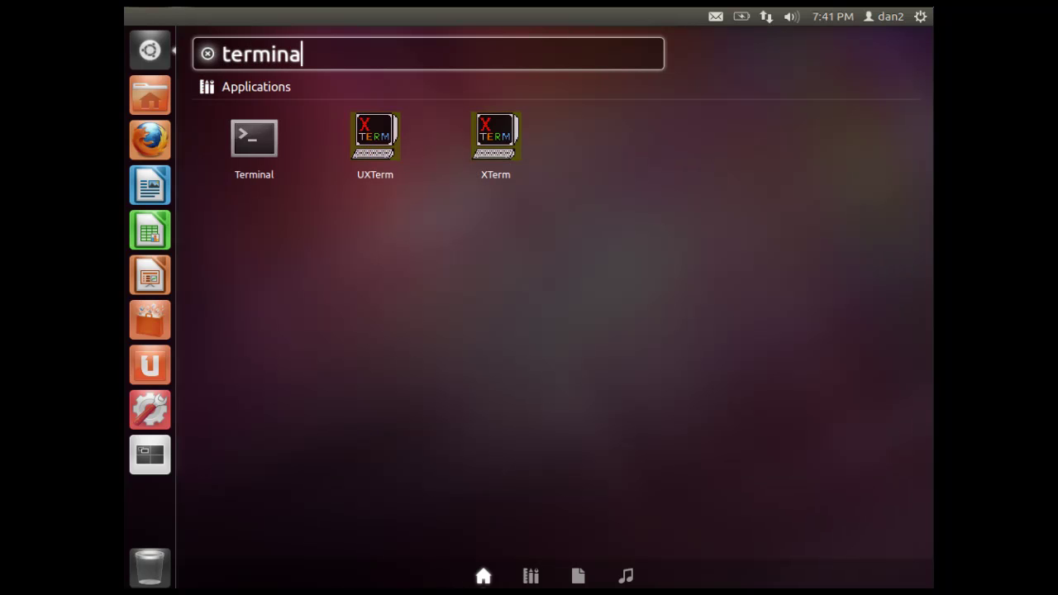
left_click(256, 115)
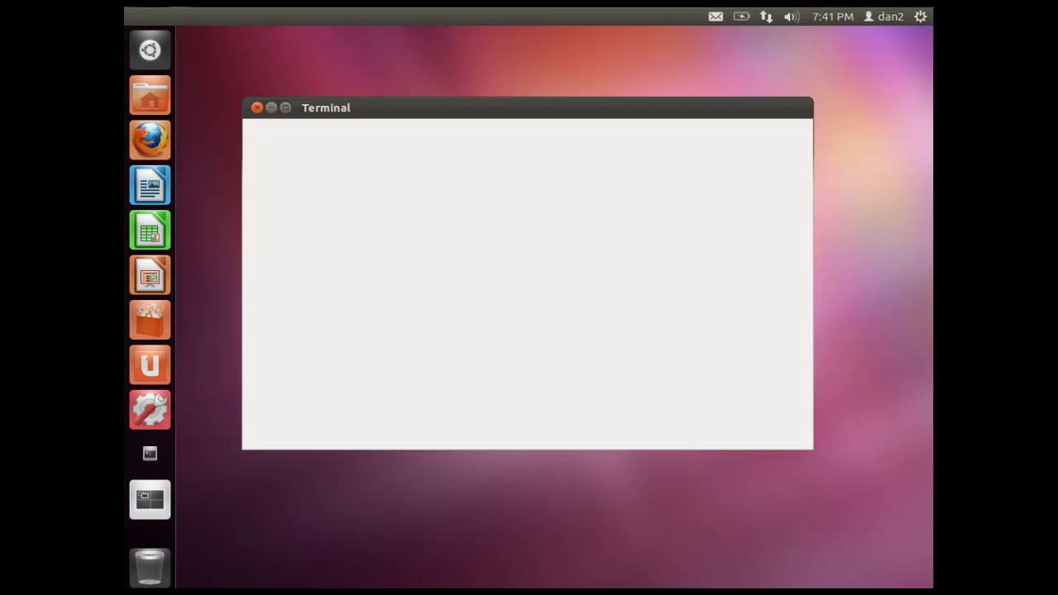
left_click_drag(470, 102, 471, 85)
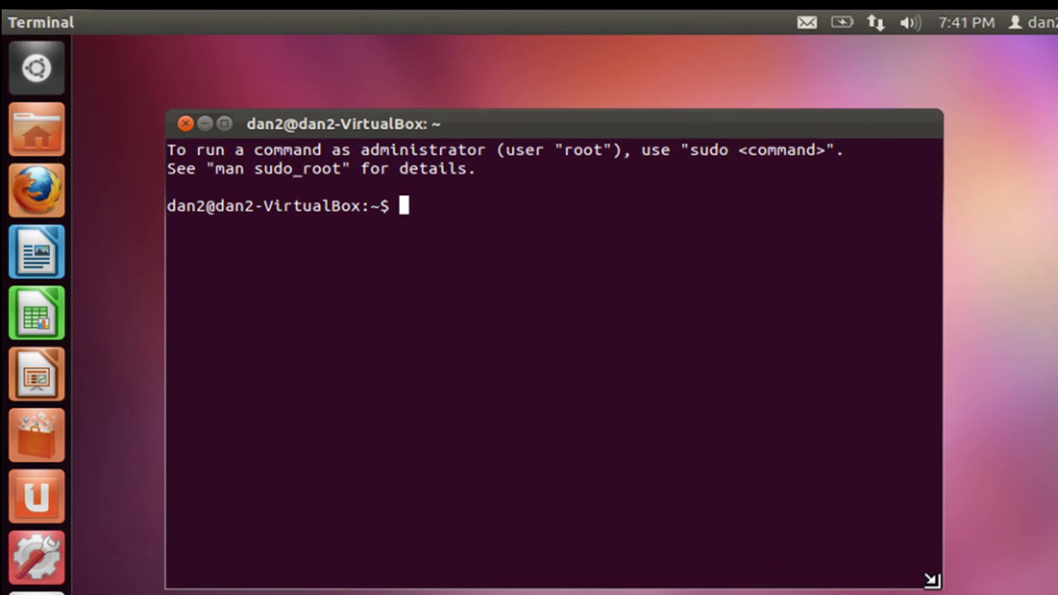
left_click_drag(932, 578, 961, 594)
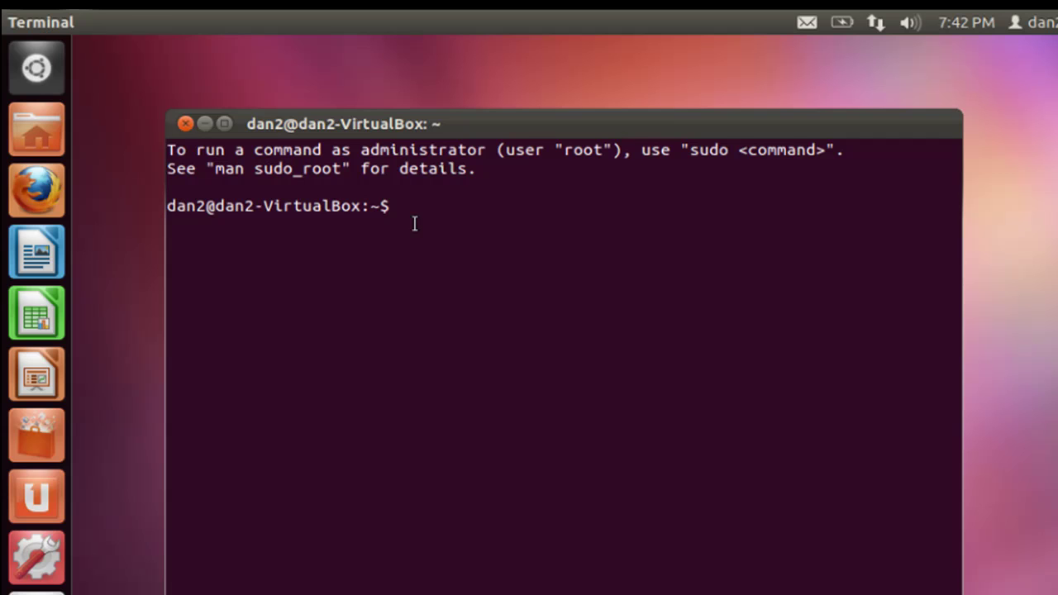
Refresh the package lists with sudo apt-get update, authenticating with the account password.
type("sudo apt")
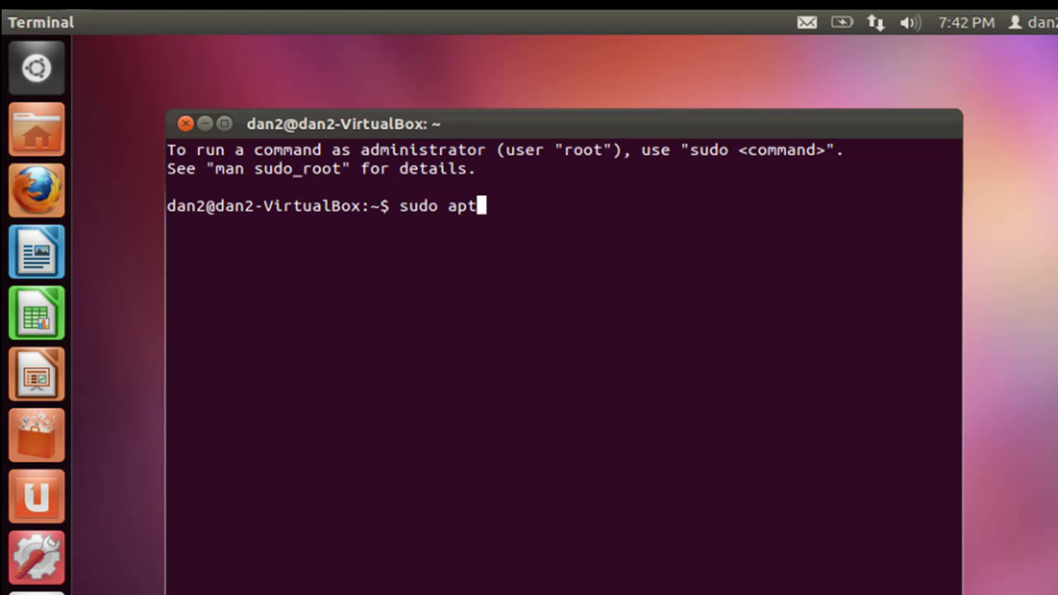
type("-get update")
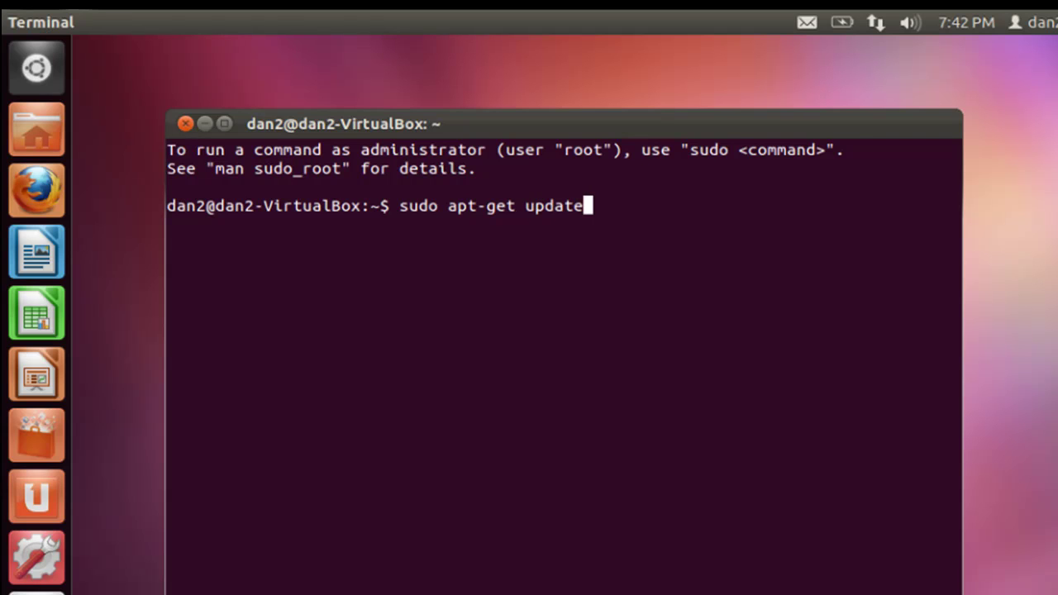
key("Return")
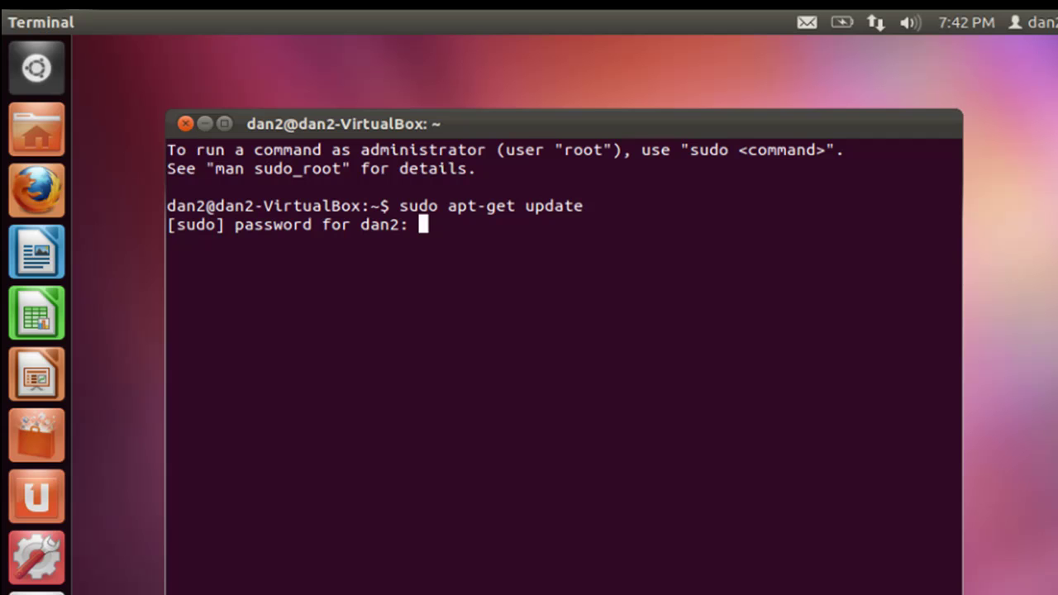
key("Return")
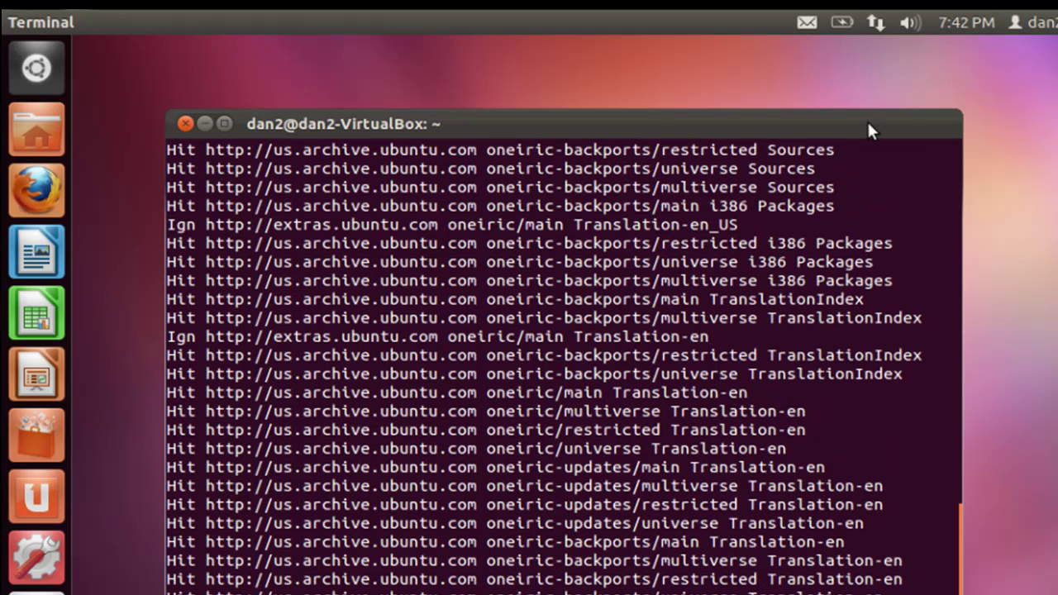
Clear the package update output from the terminal and shift its window slightly on the desktop.
key("ctrl+l")
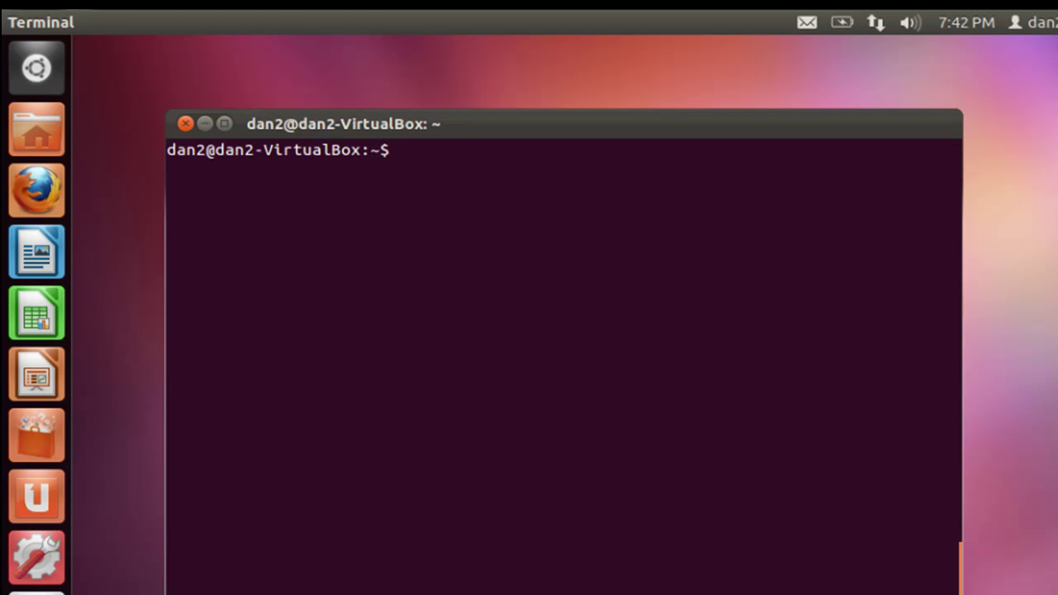
left_click_drag(728, 120, 704, 101)
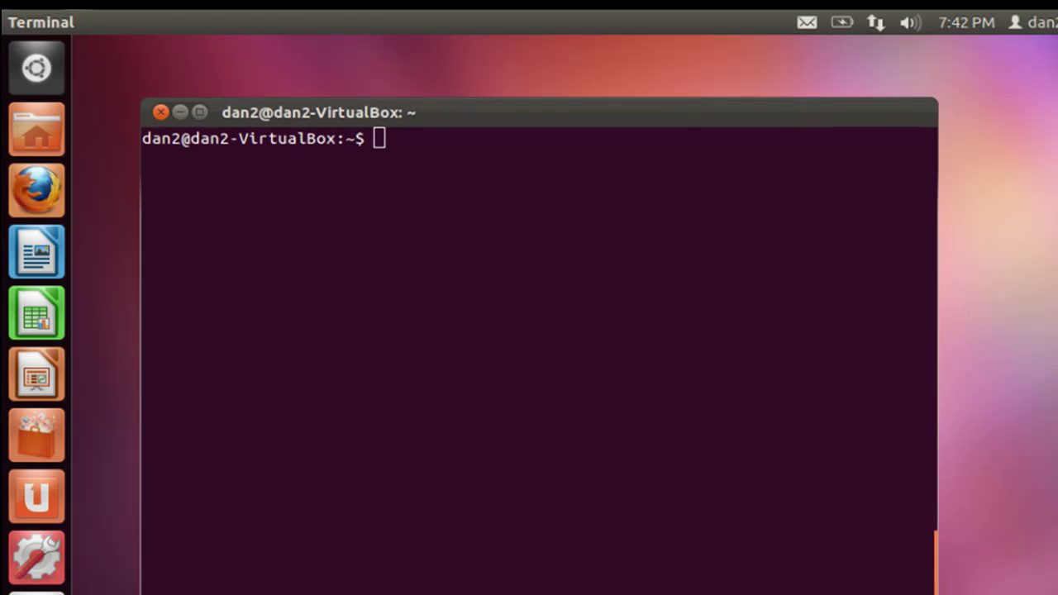
left_click(736, 140)
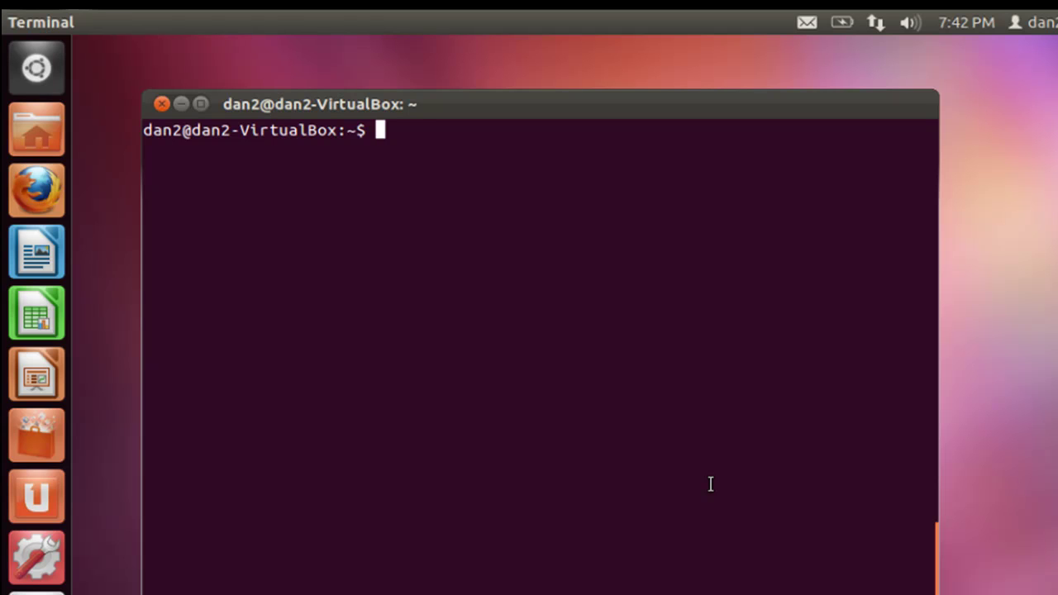
Add the Wine repository with sudo add-apt-repository ppa:ubuntu-wine/ppa and confirm adding it.
type("sudo add-a")
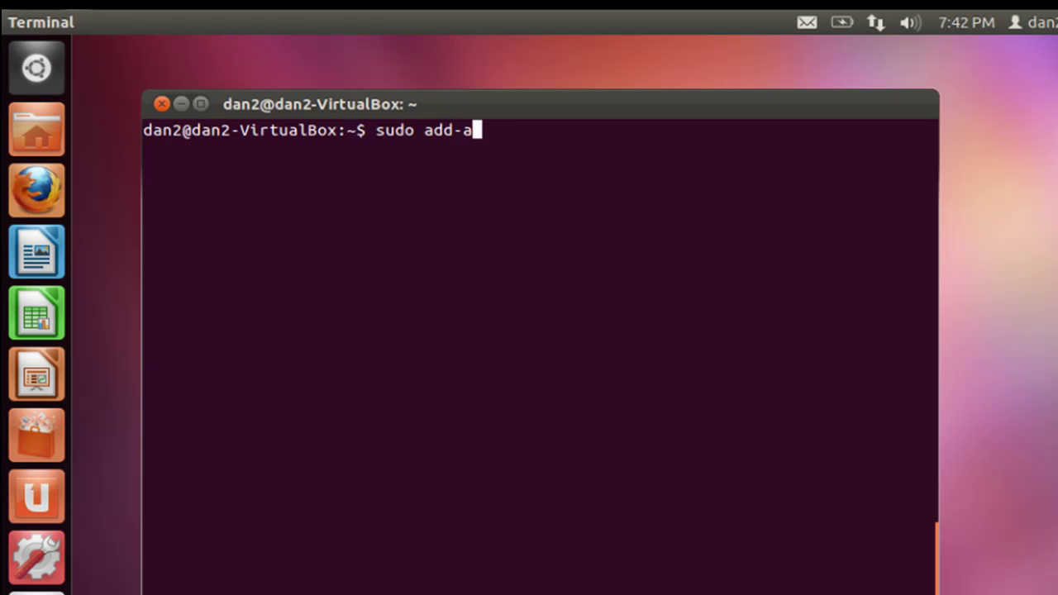
type("pt-rep")
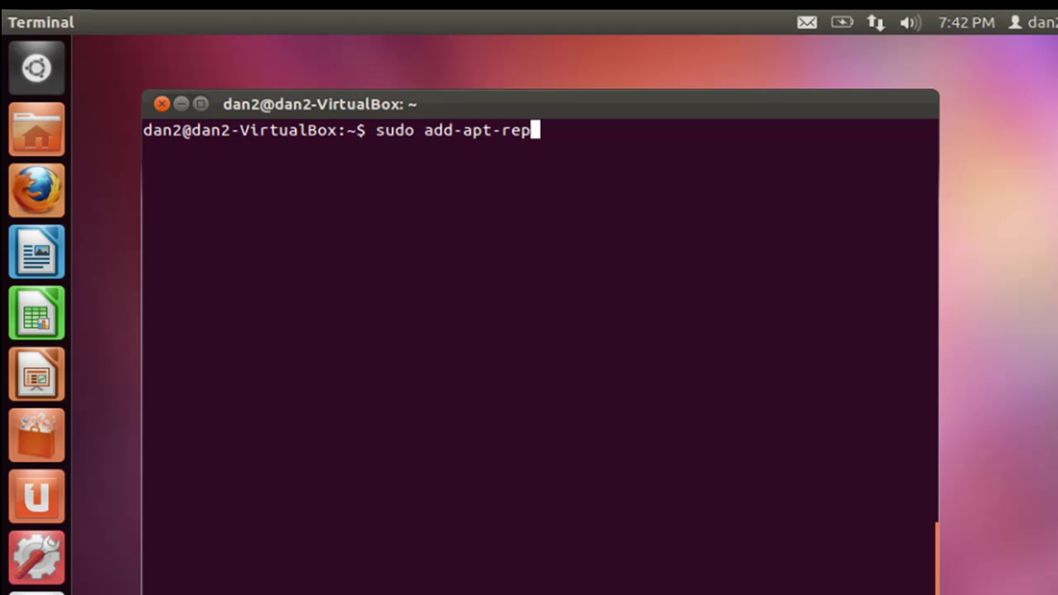
type("ositor")
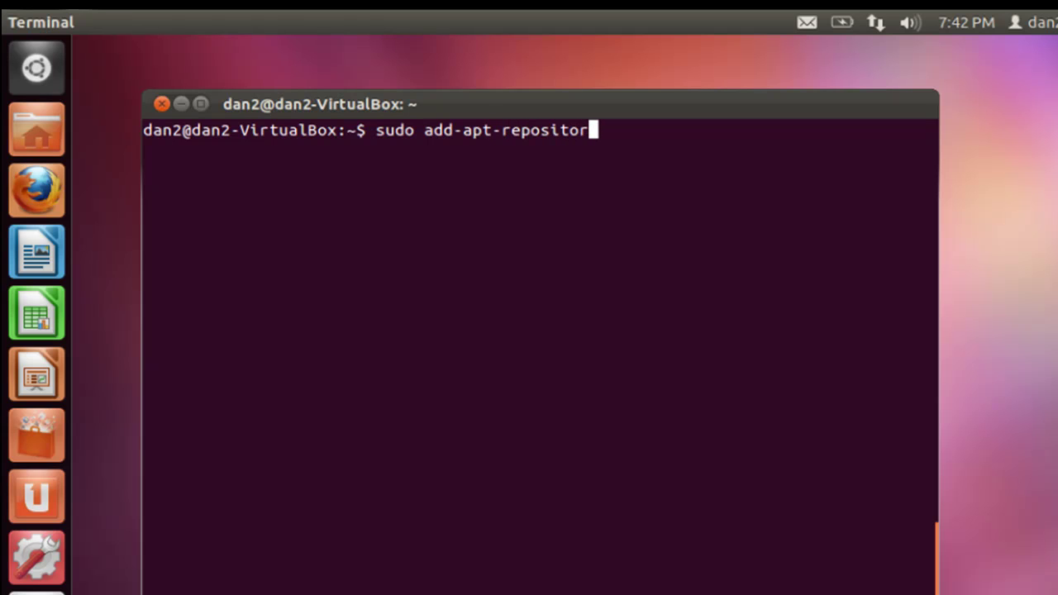
type("y ppa:ubun")
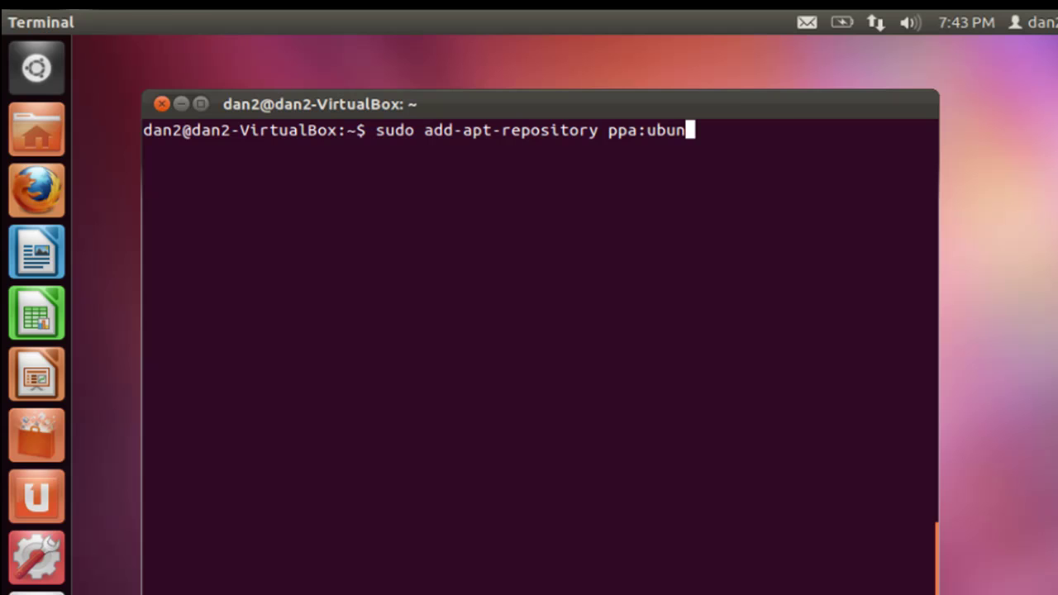
type("tu-winw")
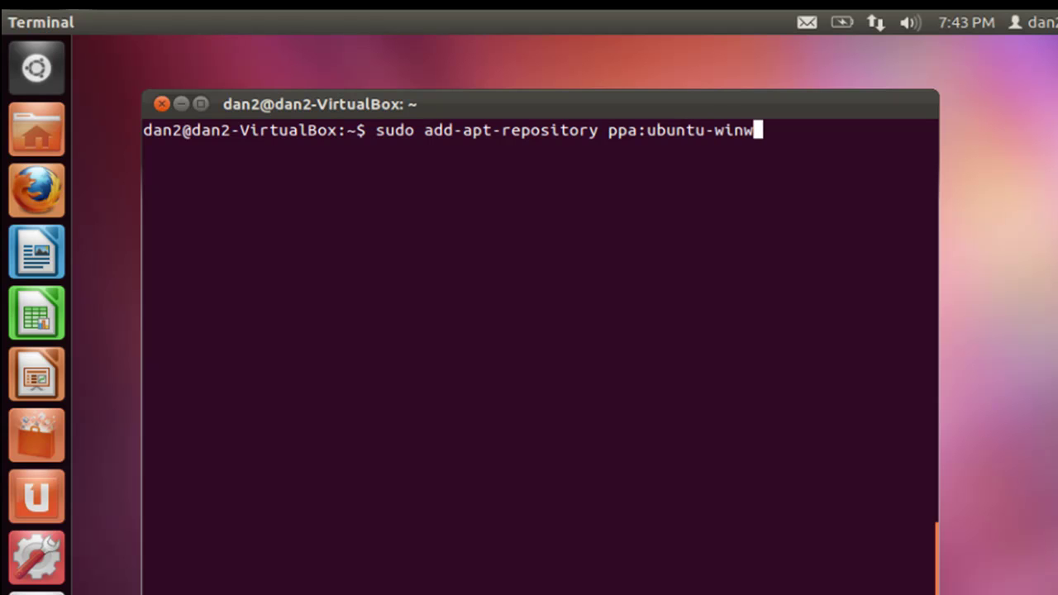
key("BackSpace")
type("e/pp")
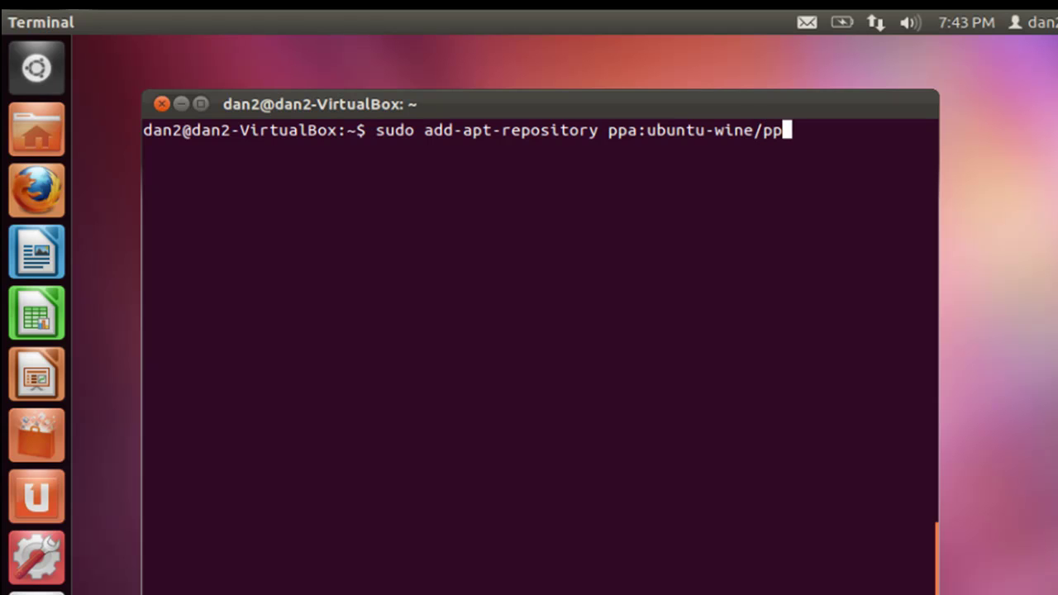
type("a")
key("Return")
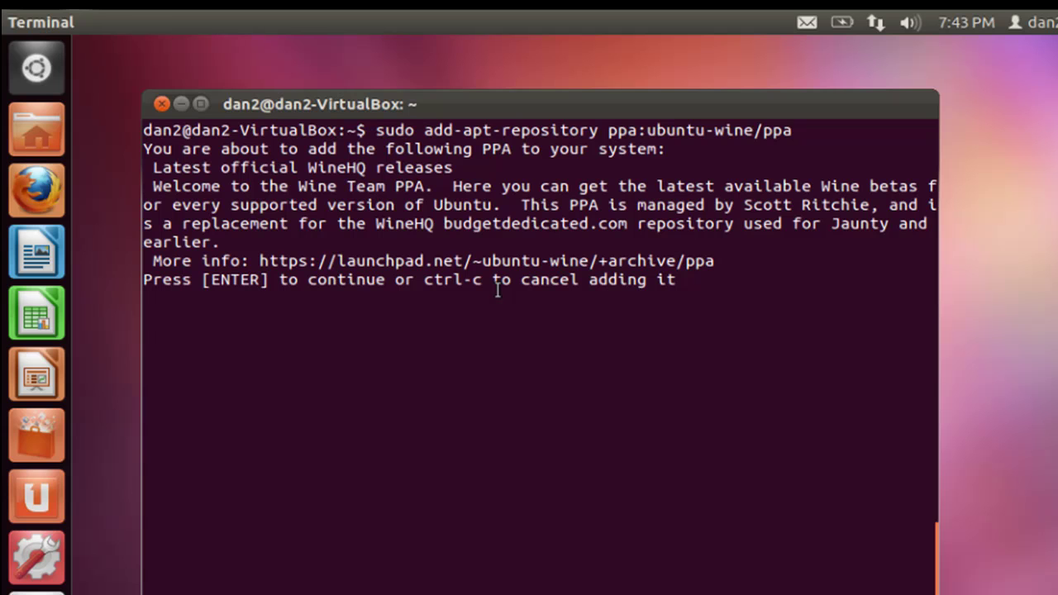
key("Return")
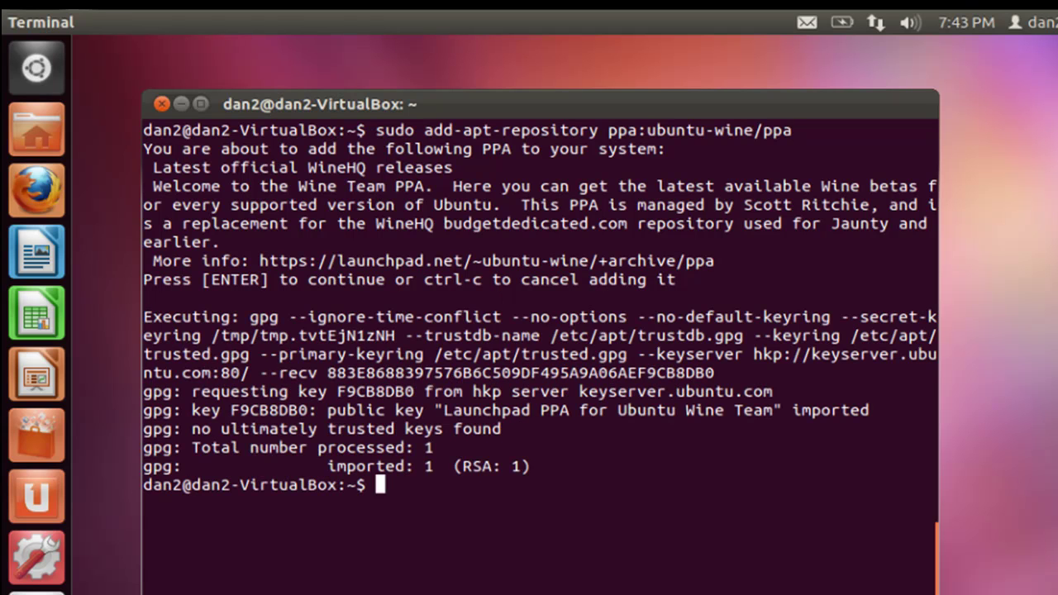
Clear the repository output with the clear command and move the terminal window higher on the desktop.
type("clear")
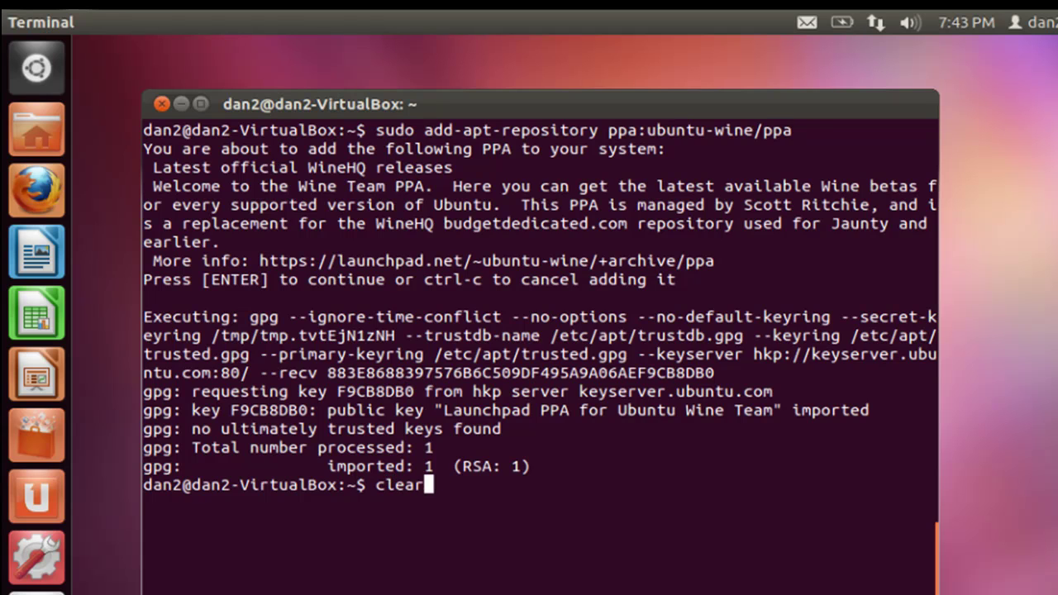
key("Return")
left_click_drag(630, 101, 586, 68)
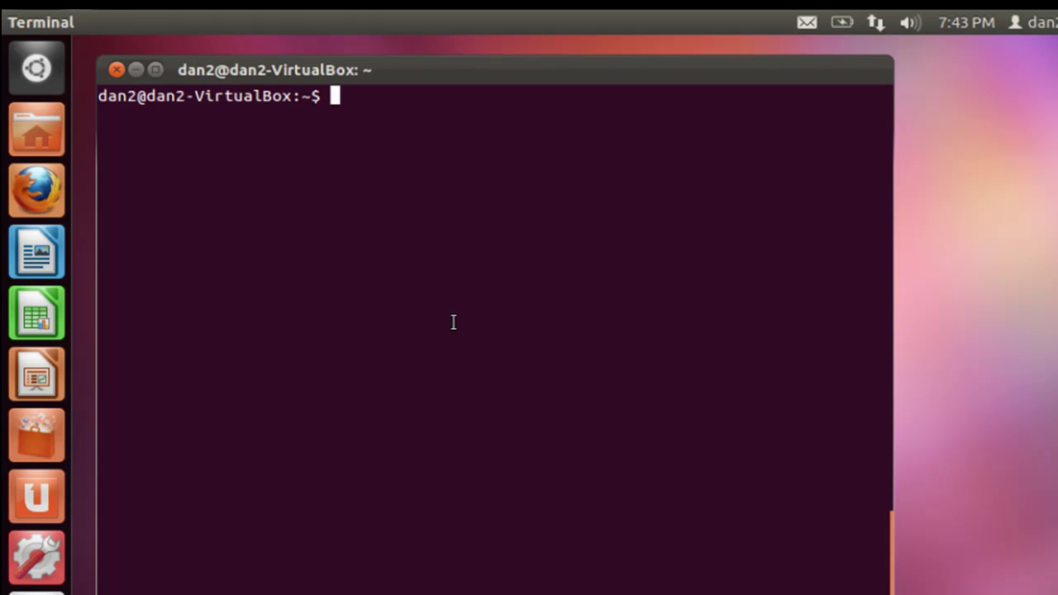
Install Wine with sudo apt-get install wine1.3 and agree to the additional packages and disk space.
type("sudo")
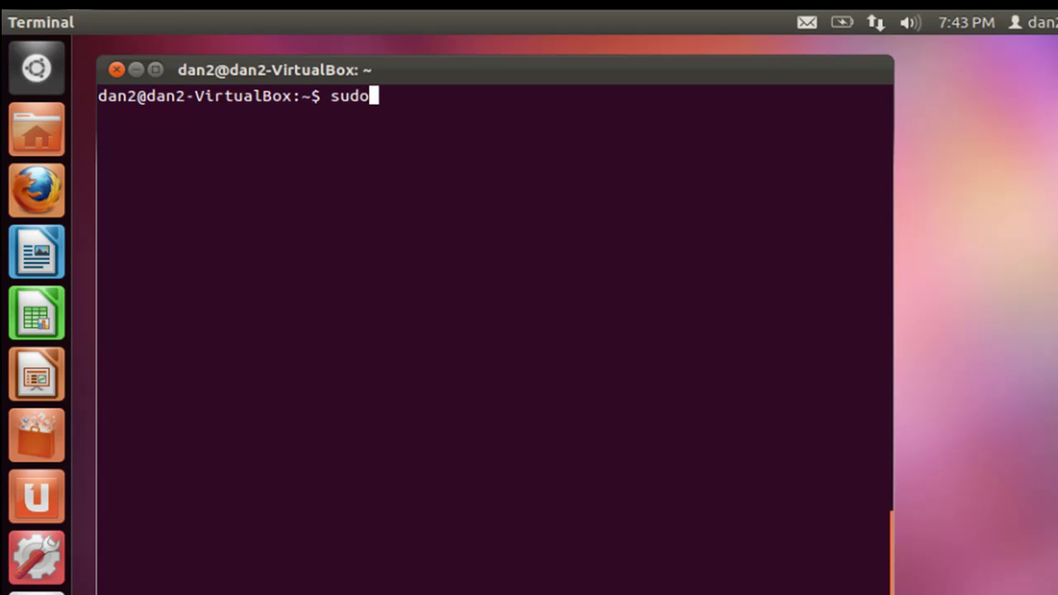
type(" apt-get ins")
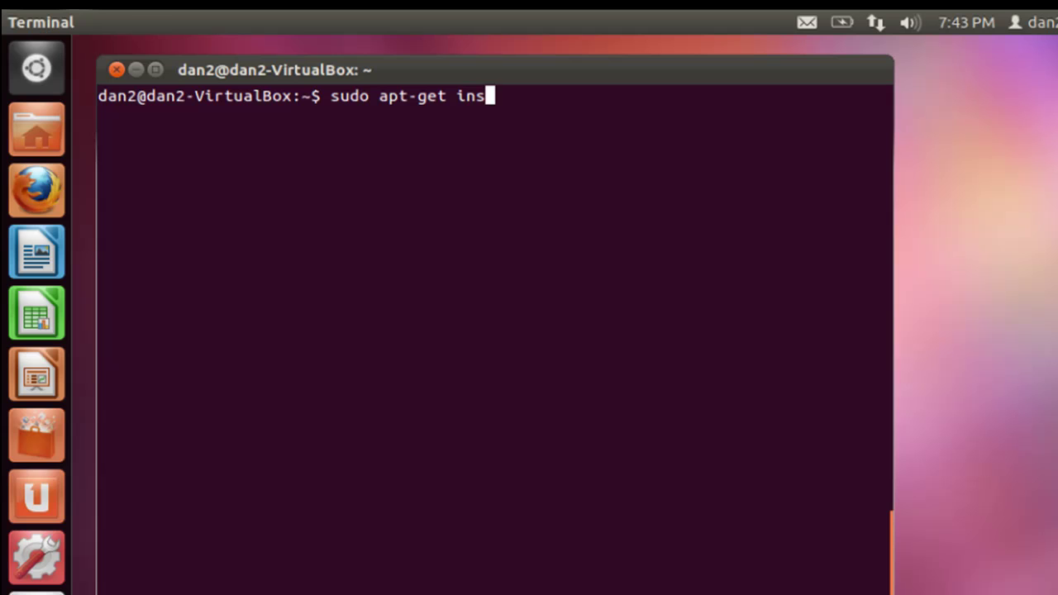
type("tall wine")
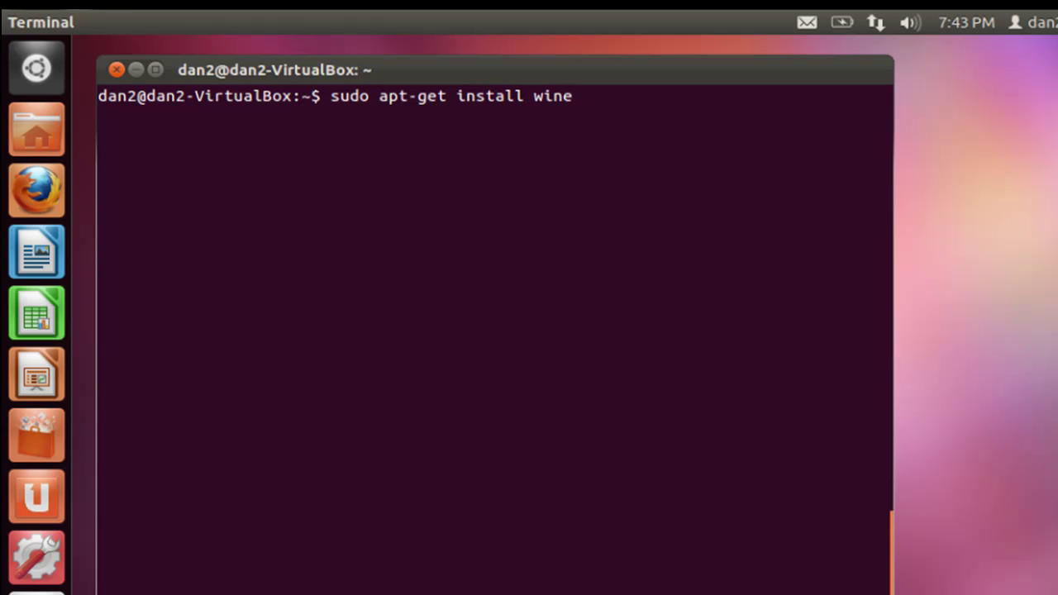
type("1.3")
key("Return")
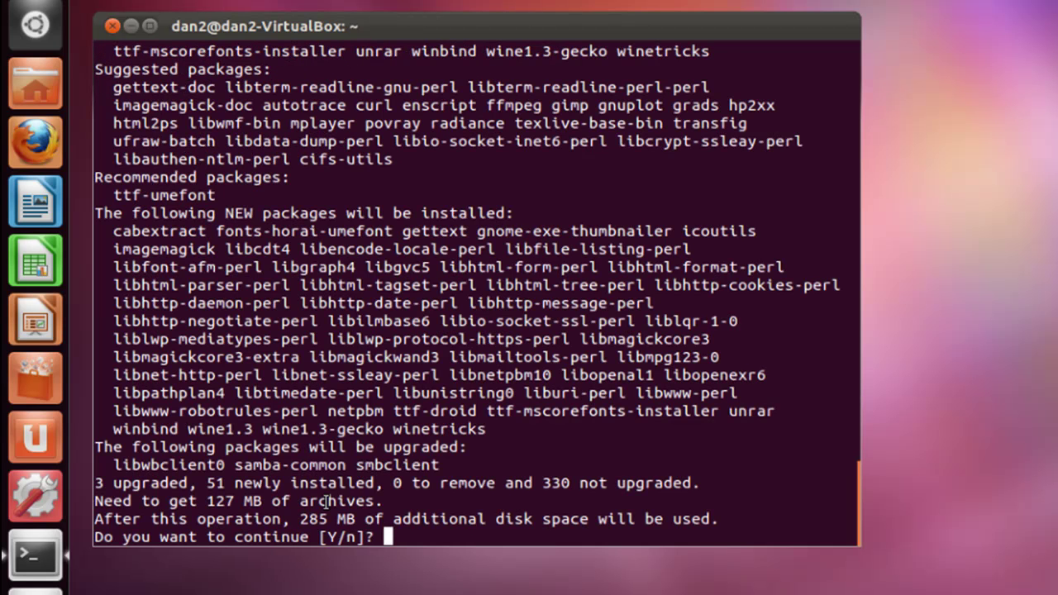
type("y")
key("Return")
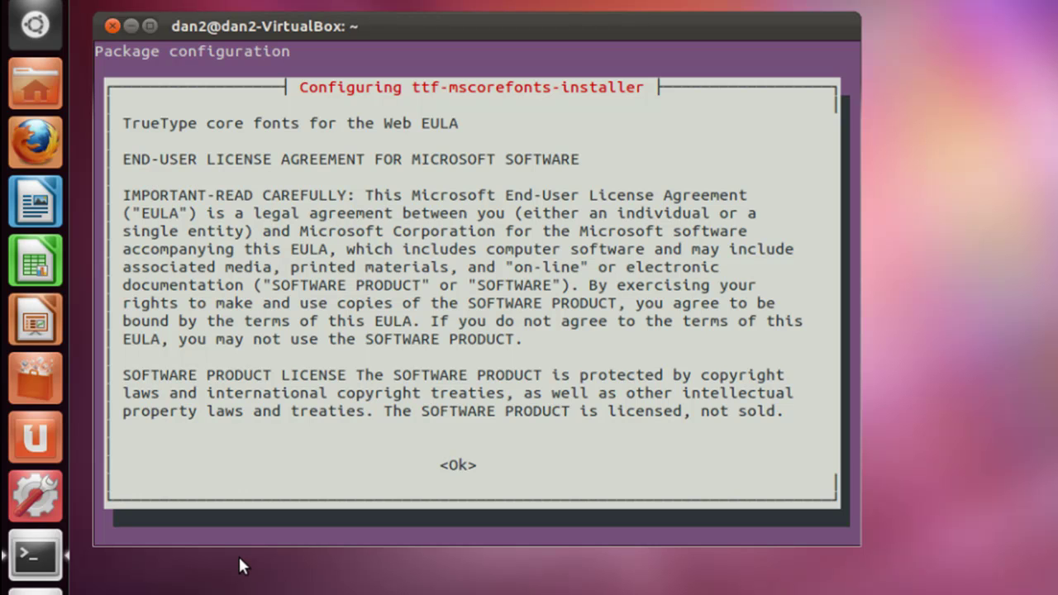
Acknowledge the TrueType core fonts license text and accept the EULA terms for ttf-mscorefonts-installer.
key("Tab")
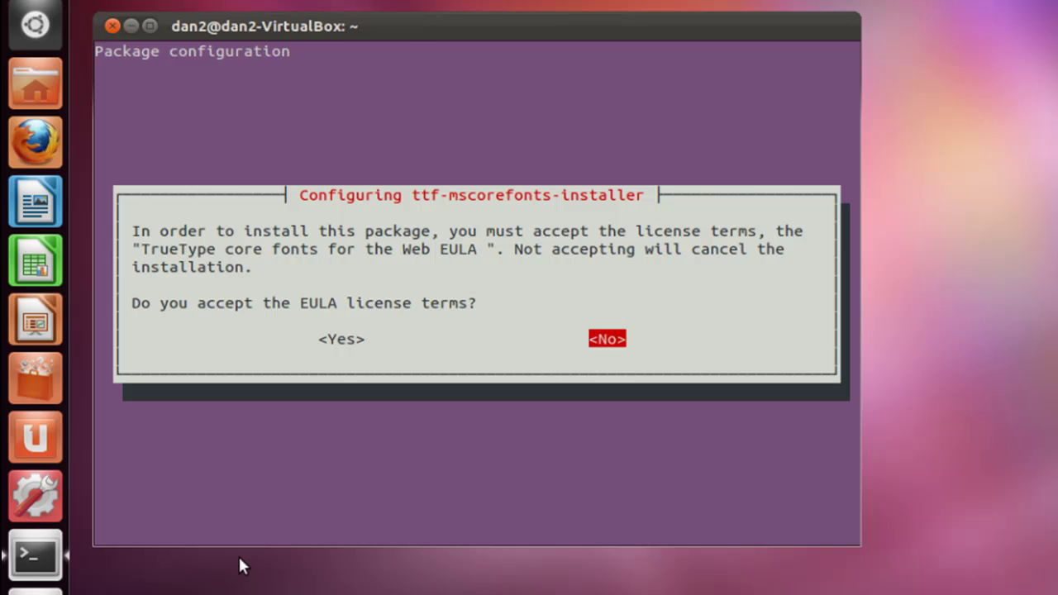
key("Left")
key("Return")
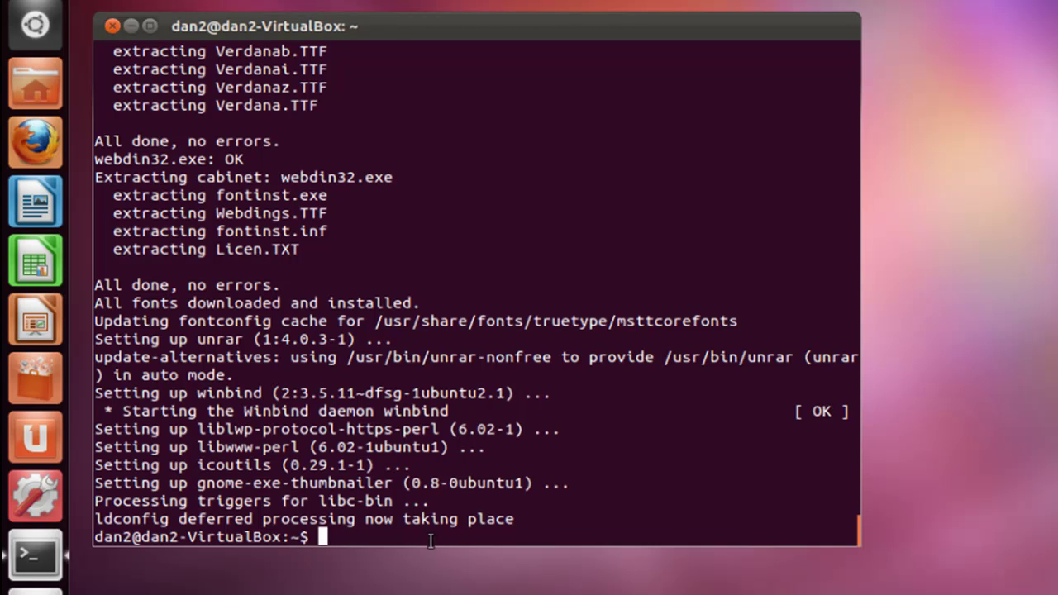
Clear the terminal and list the home folder's contents with ls, including hidden entries with ls -a.
type("clear")
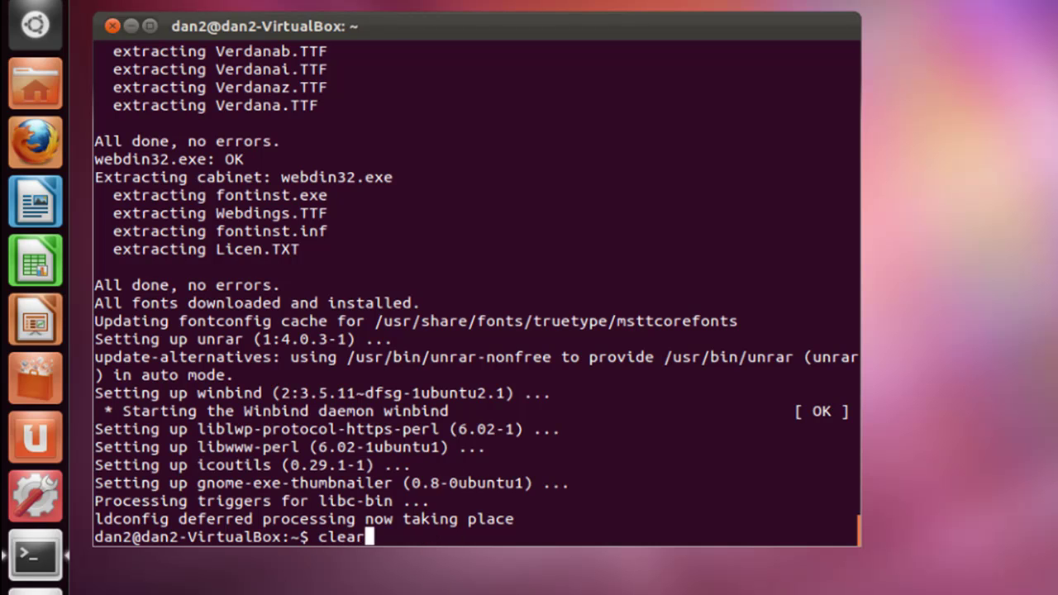
key("Return")
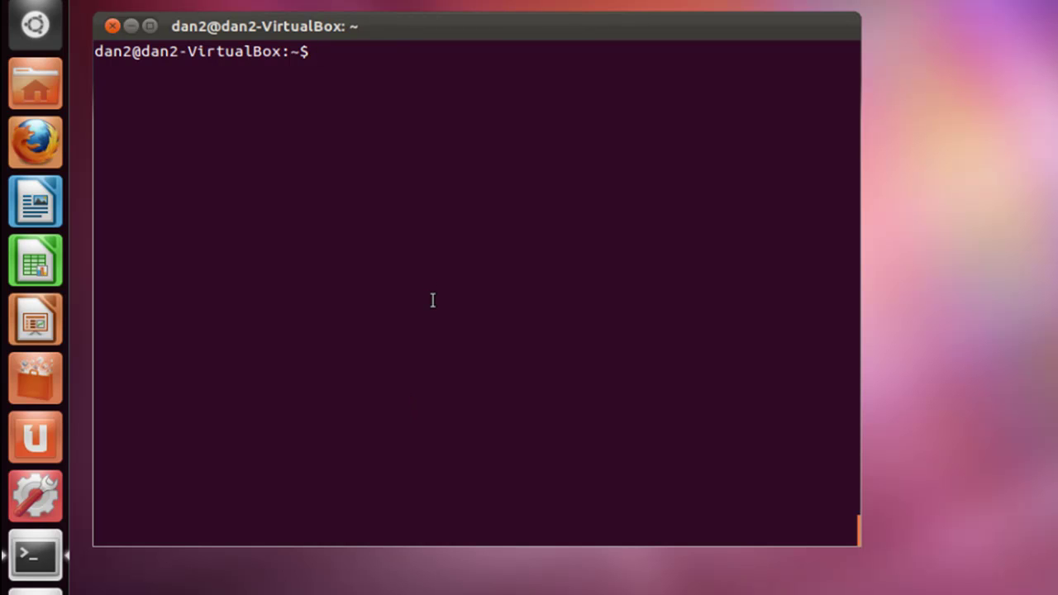
type("ls")
key("Return")
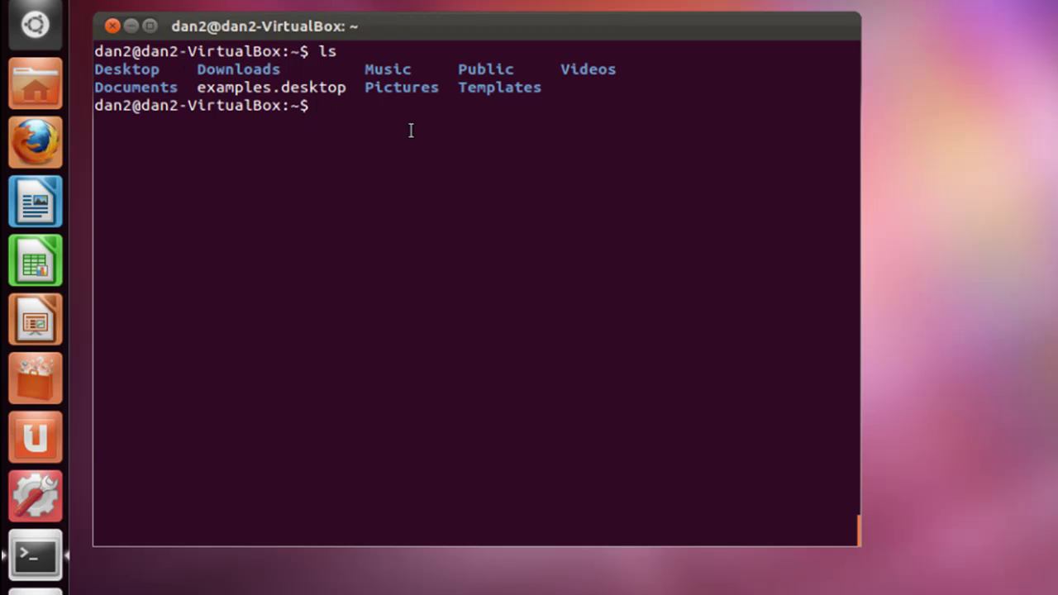
type("ls -a")
key("Return")
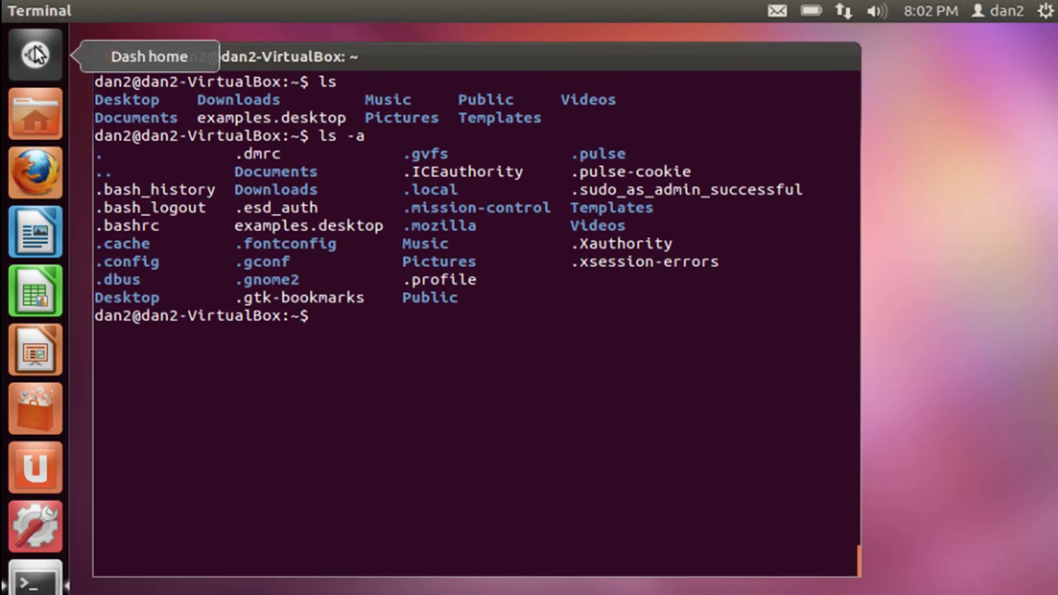
Search the Dash for wine, launch Configure Wine, and shift its window slightly on the desktop.
left_click(35, 55)
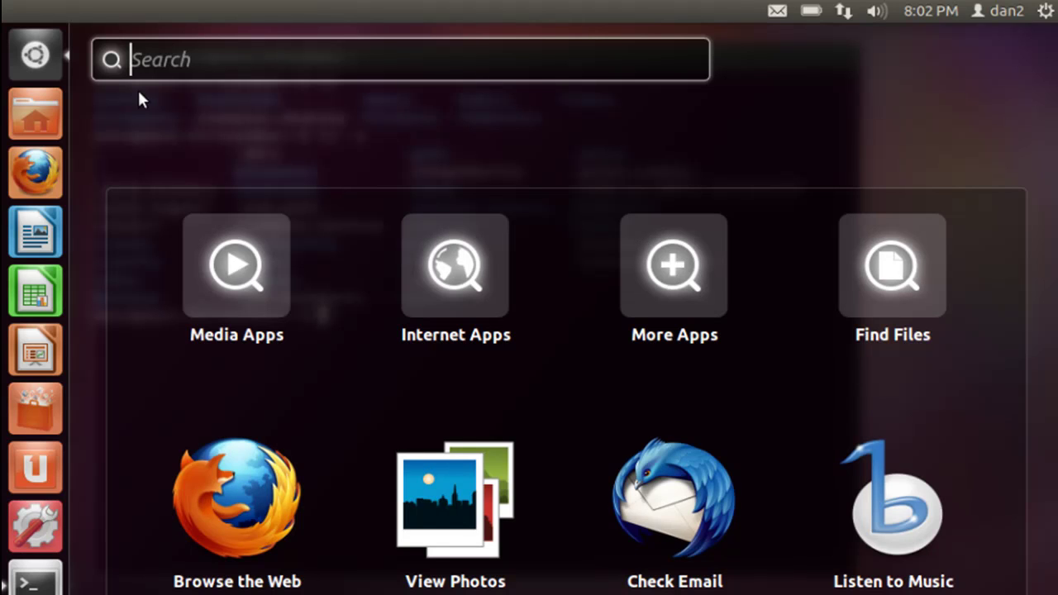
type("win")
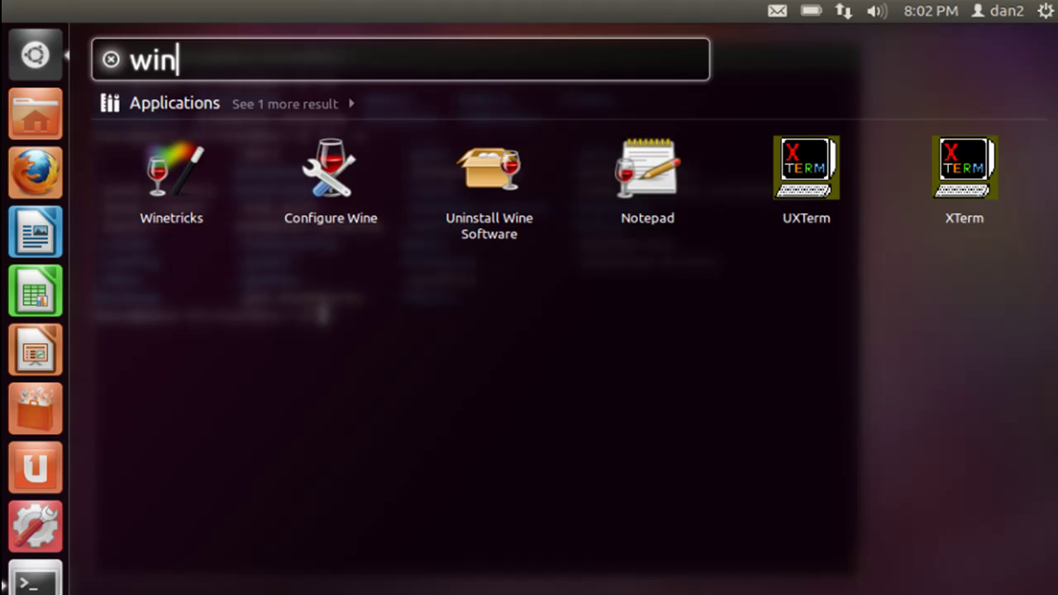
type("e")
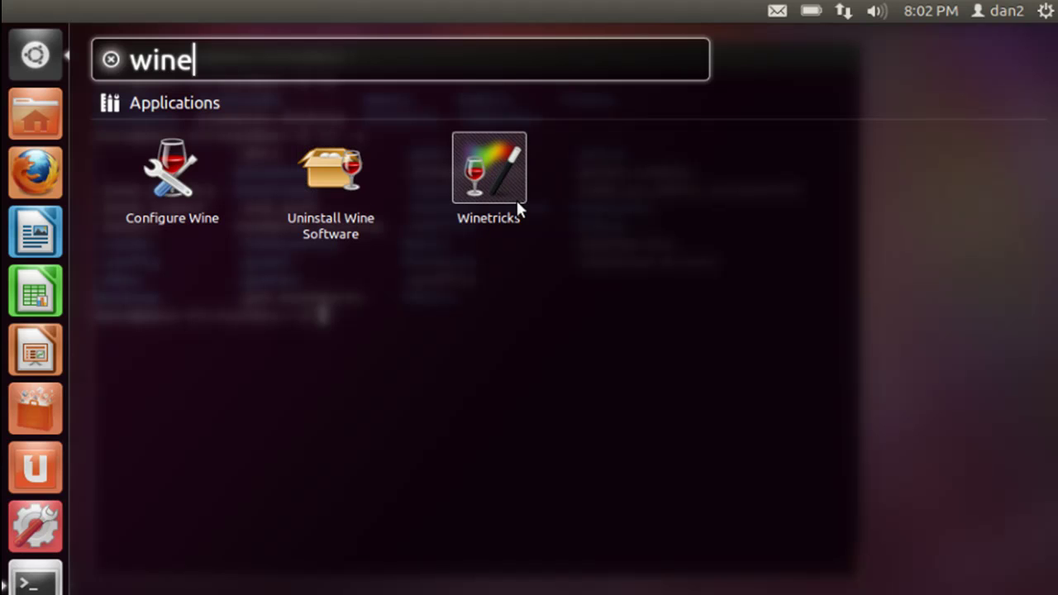
key("Escape")
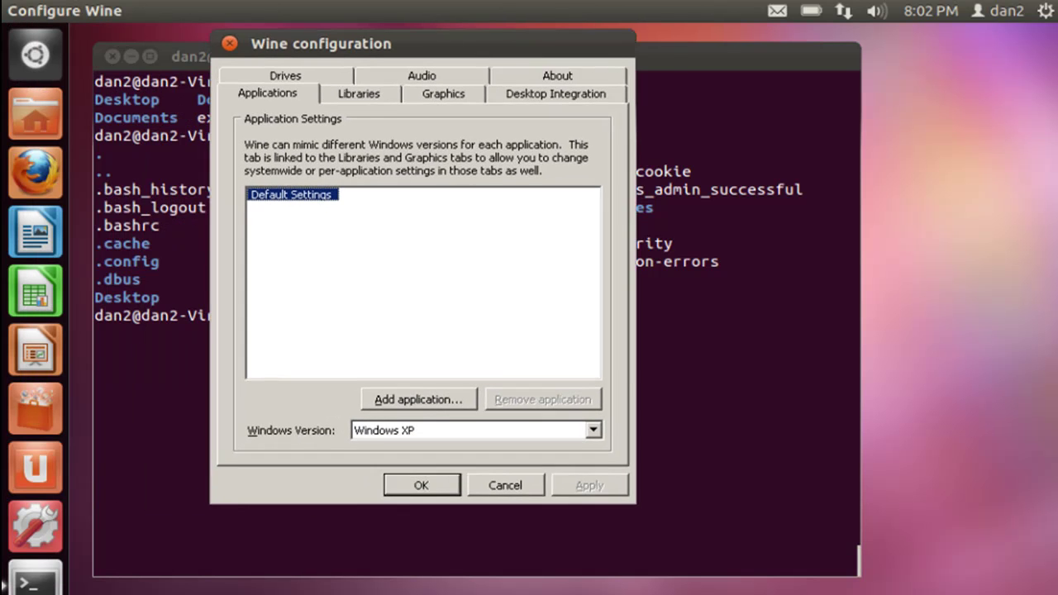
left_click_drag(477, 45, 521, 33)
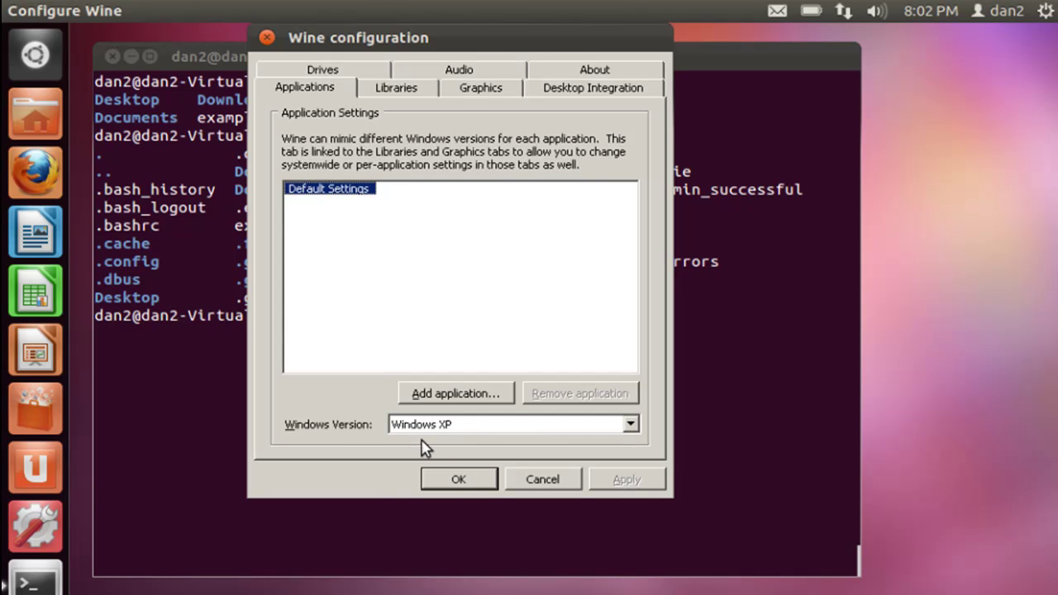
Review Wine's Windows version choices and its Libraries, Graphics, Drives, Audio, Desktop Integration and About settings, and close the configuration without saving.
left_click(526, 424)
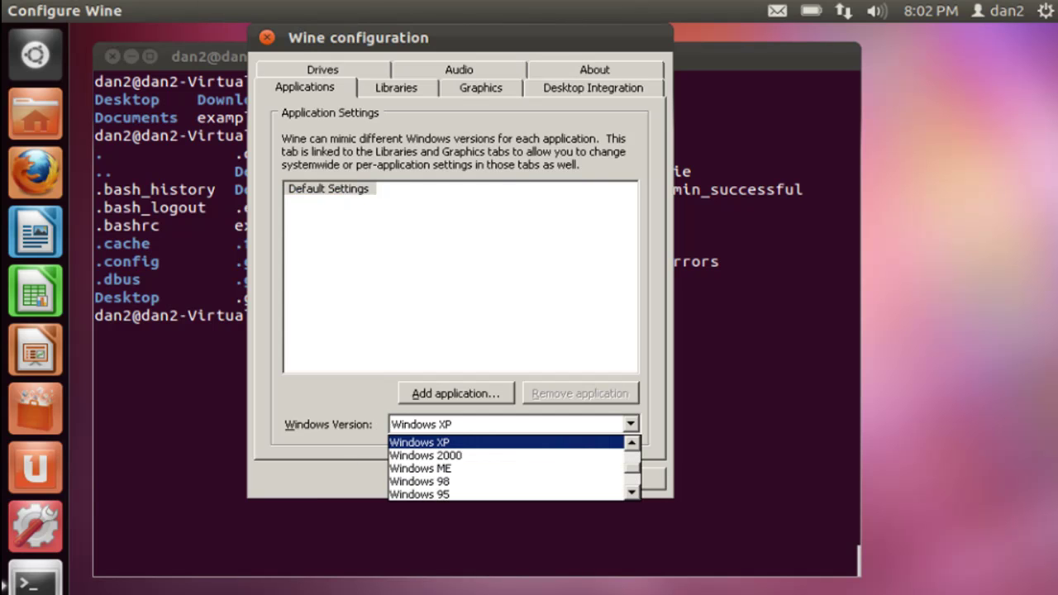
left_click(409, 442)
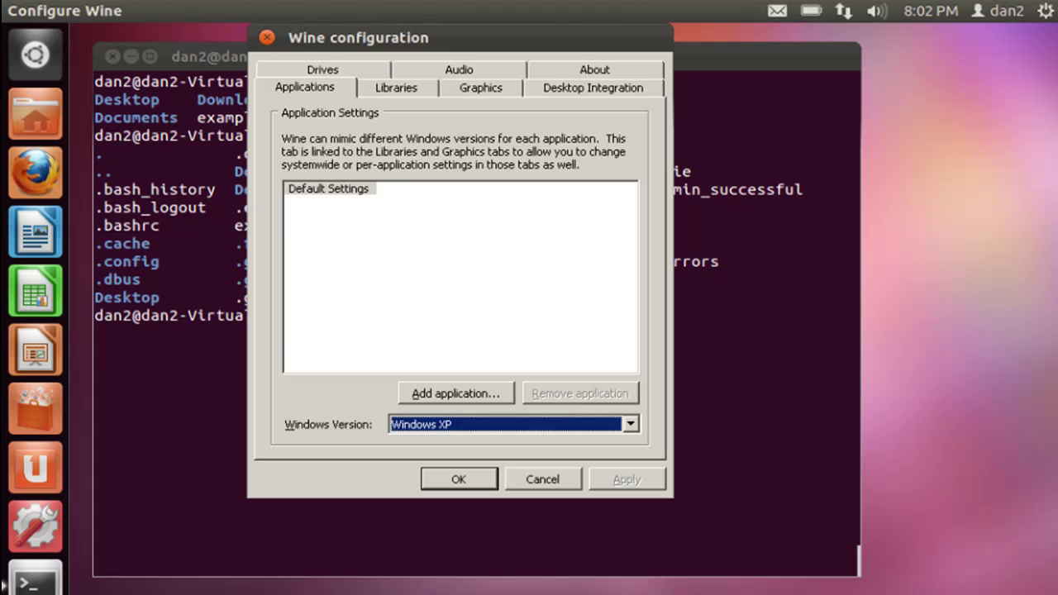
left_click(397, 87)
left_click(473, 88)
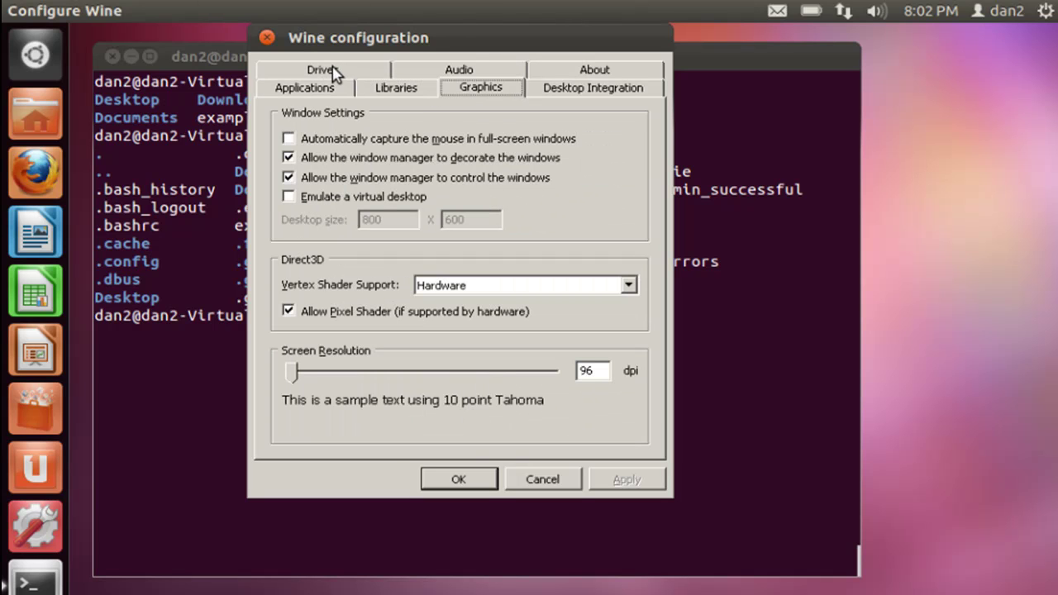
left_click(335, 71)
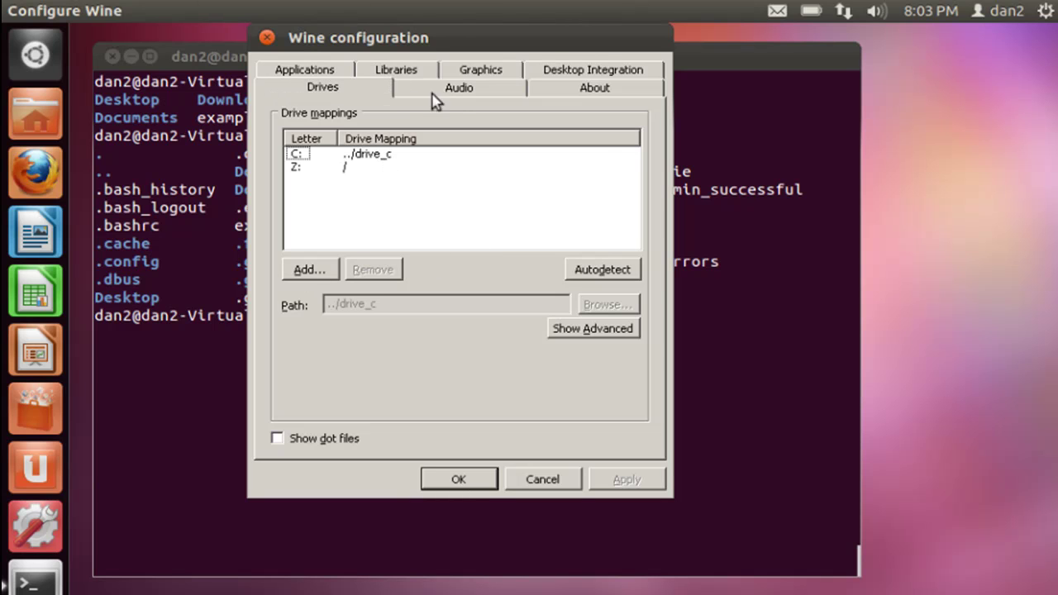
left_click(458, 92)
left_click(481, 71)
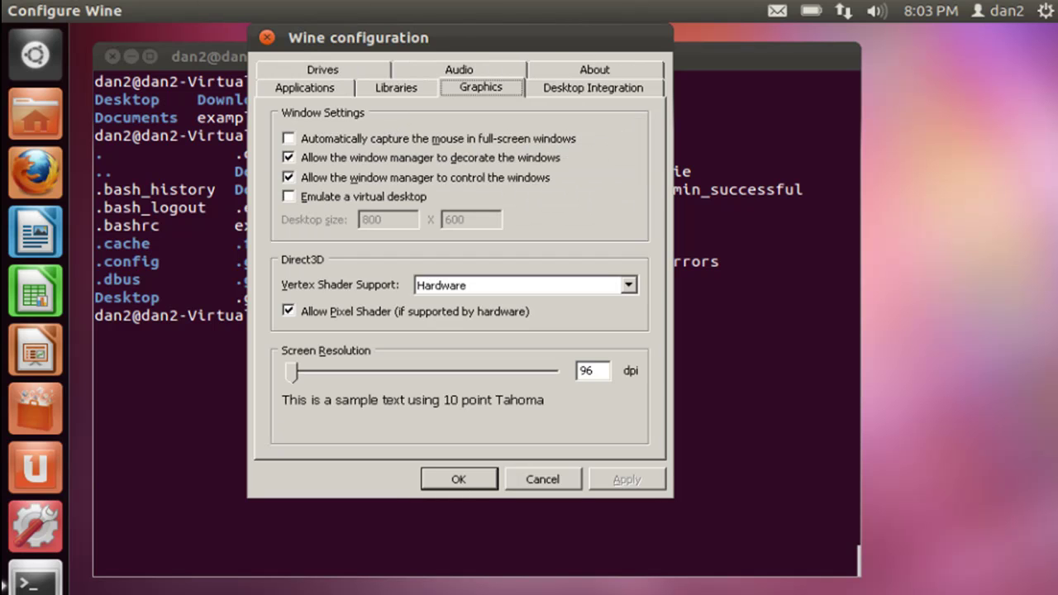
left_click(580, 88)
left_click(586, 71)
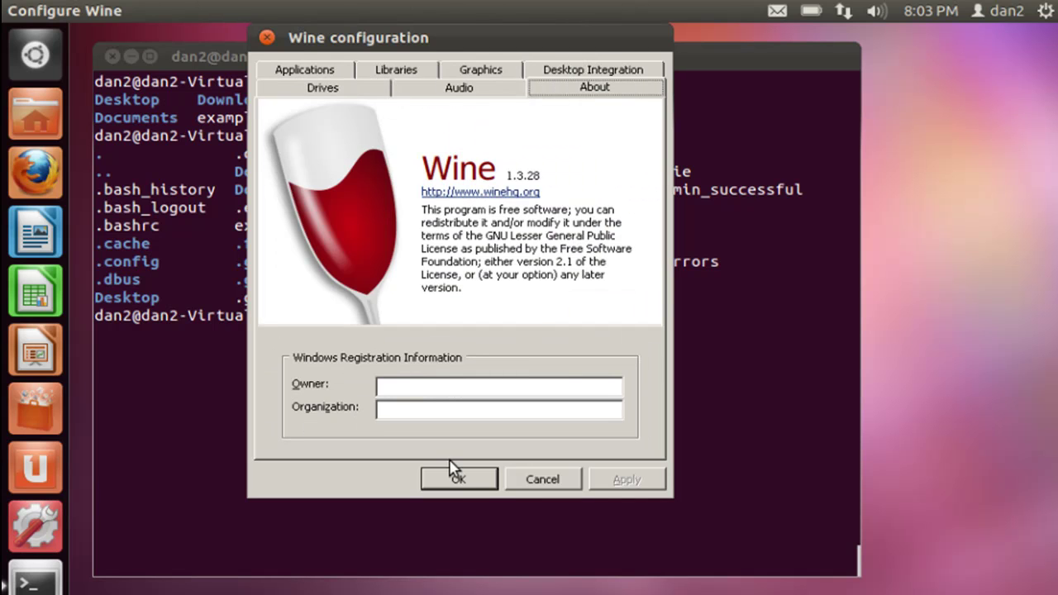
left_click(519, 478)
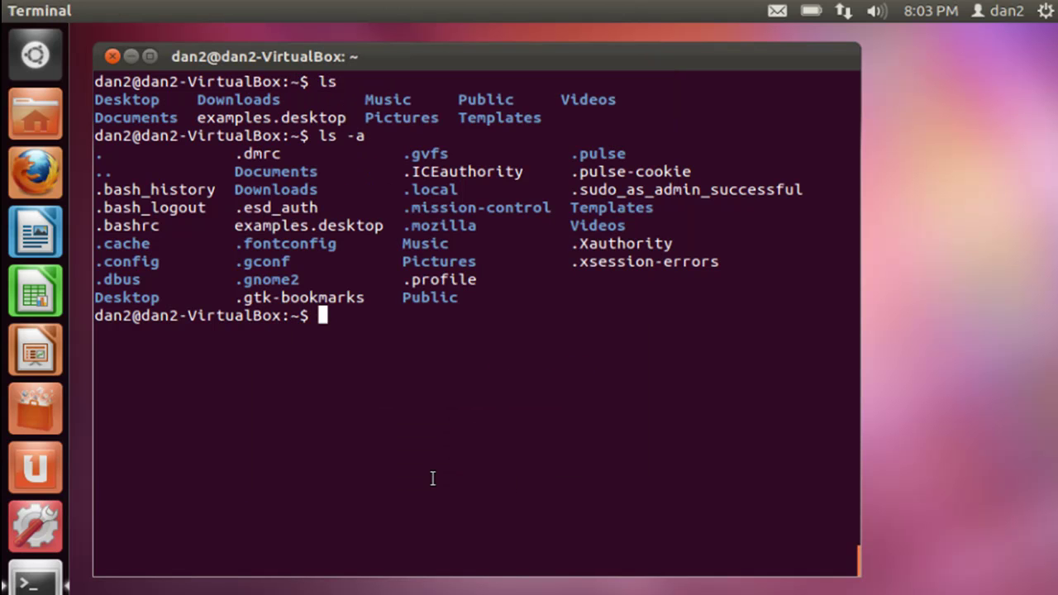
List the home folder again with ls -a and highlight the .wine entry in the output.
key("Up")
key("Return")
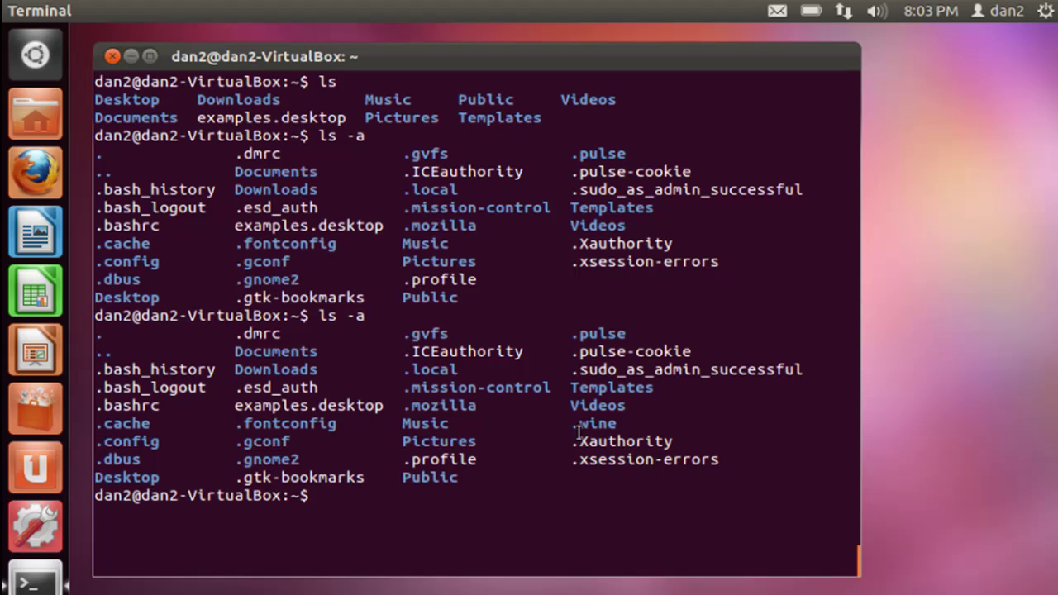
left_click_drag(570, 423, 631, 423)
left_click(630, 424)
Change into the .wine directory with cd .wine and list its contents with ls.
type("cd .wine")
key("Return")
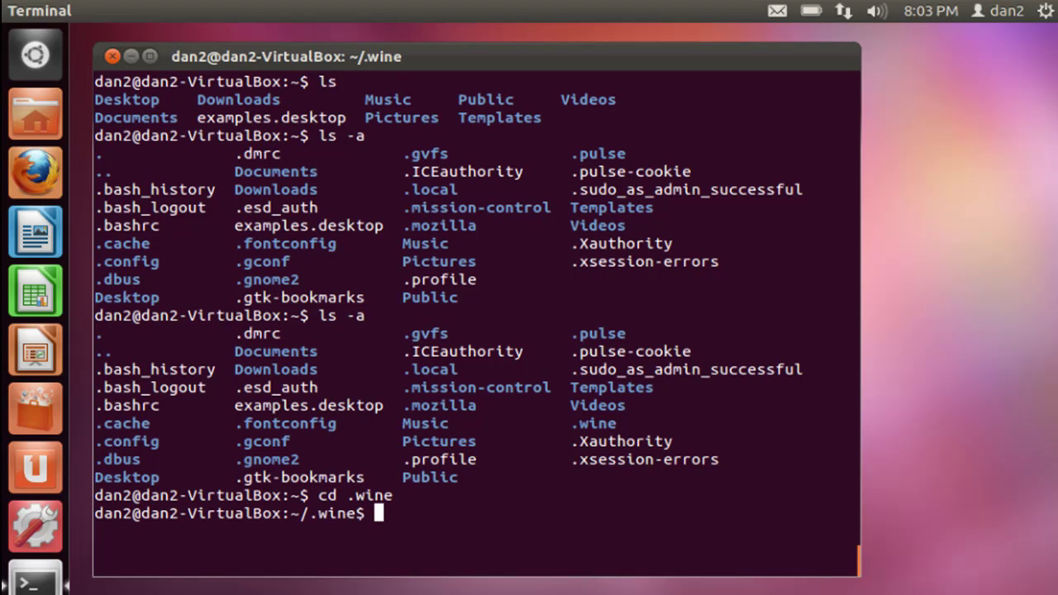
type("ls")
key("Return")
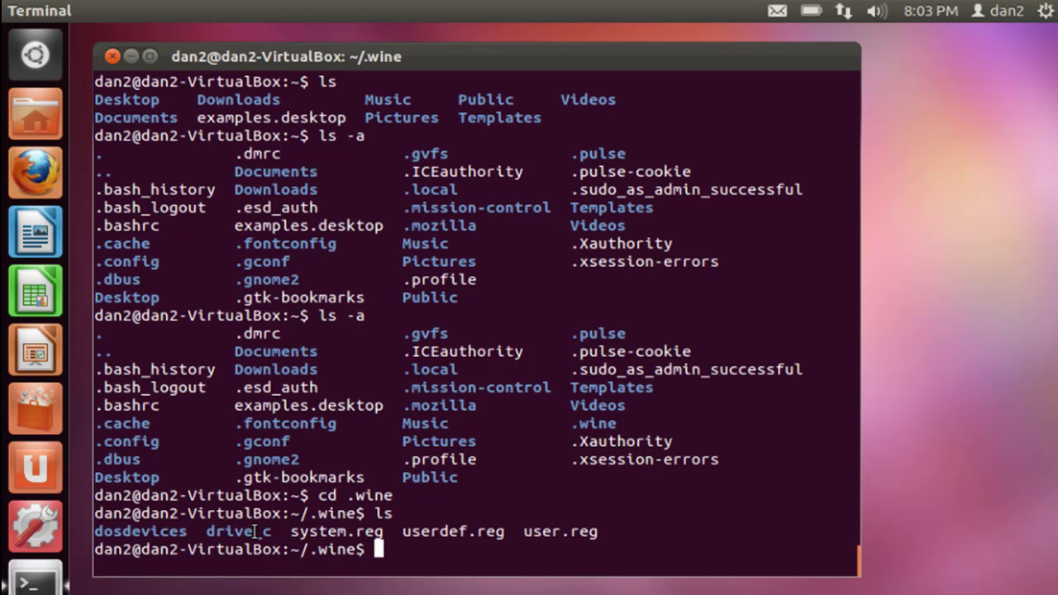
Change into drive_c, list its contents with ls, and highlight the Program Files and windows folder names.
type("cd drive")
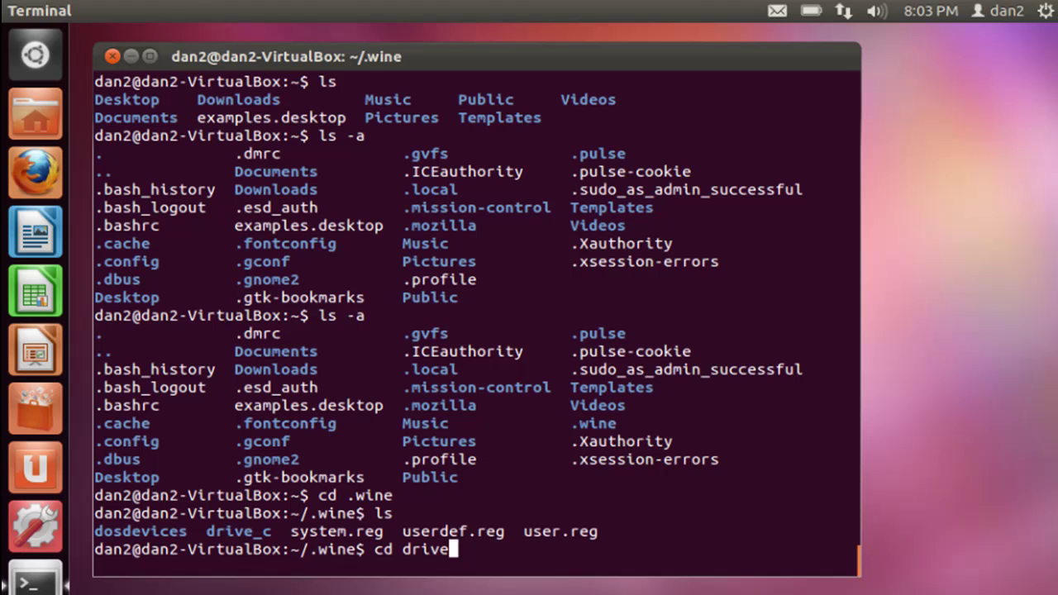
type("_c")
key("Return")
type("ls")
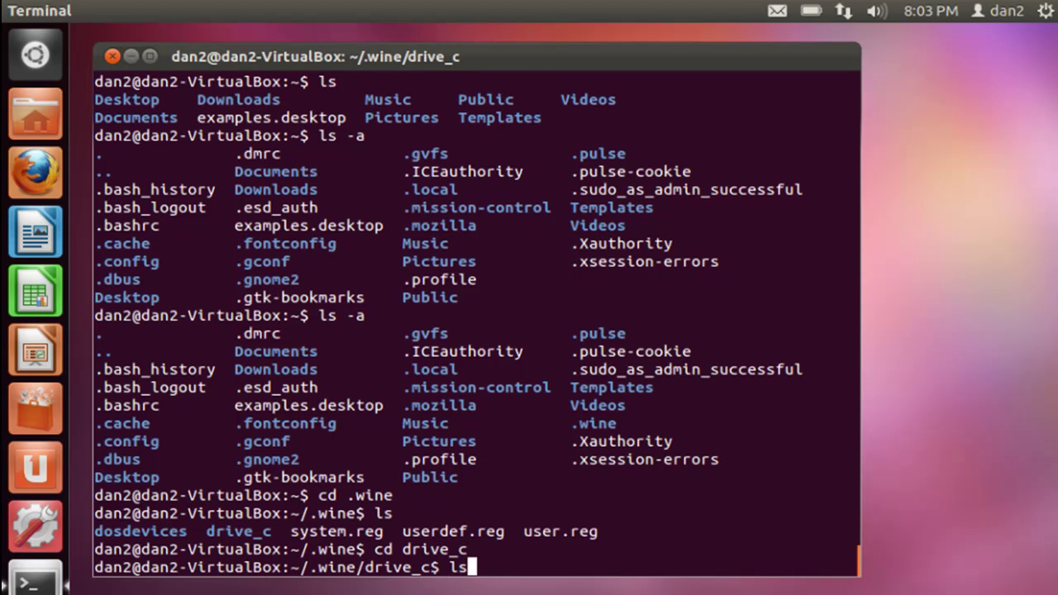
key("Return")
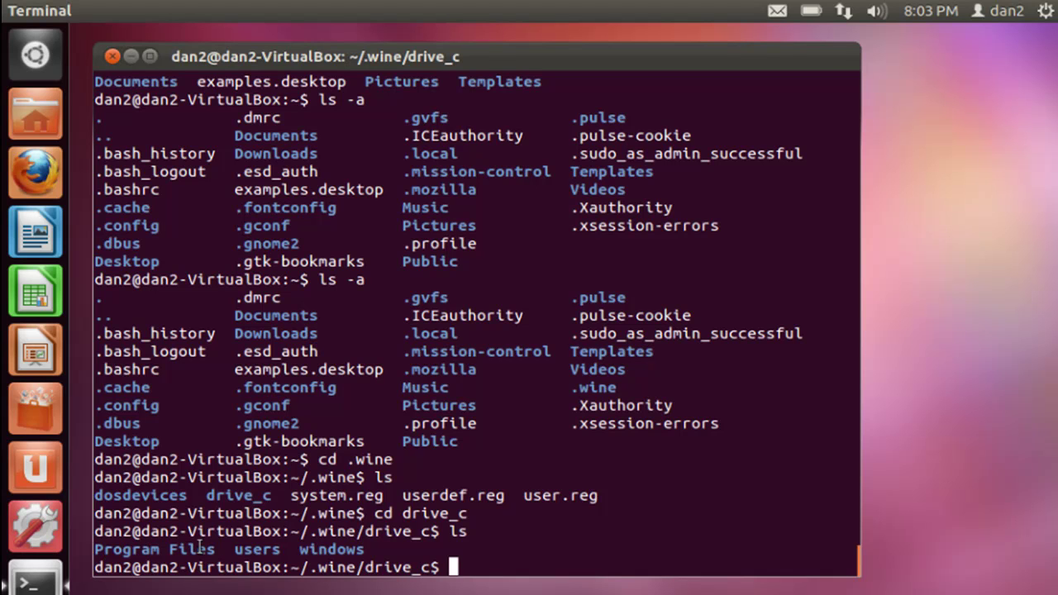
left_click_drag(216, 549, 97, 550)
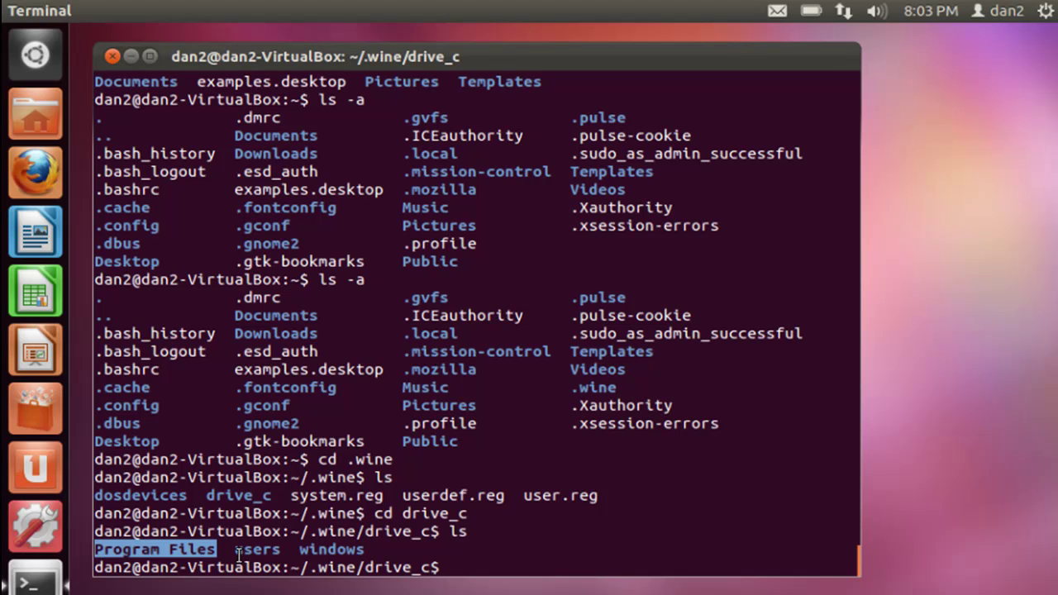
left_click_drag(301, 549, 365, 549)
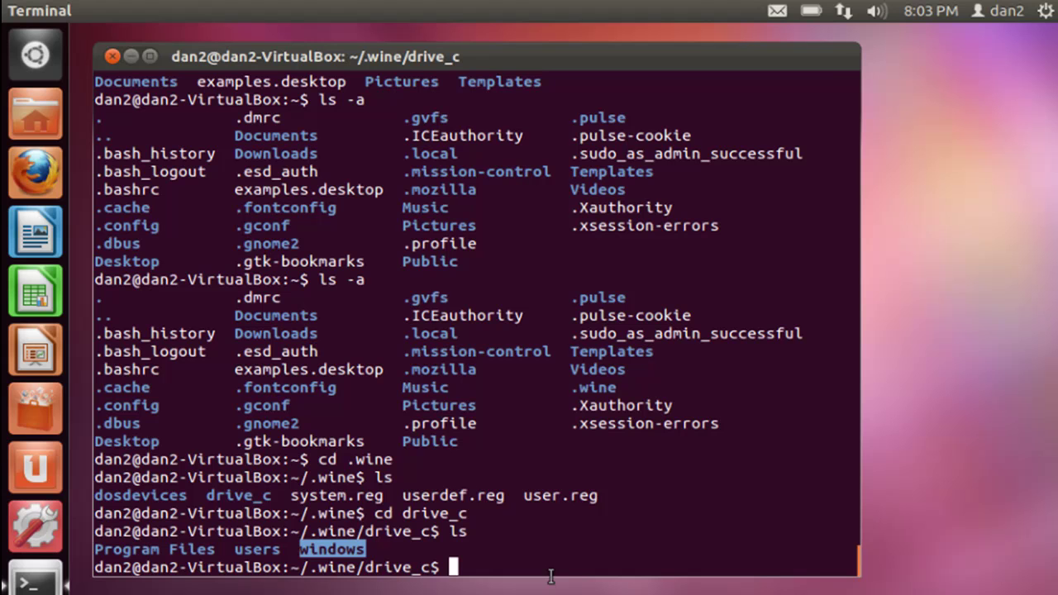
Extend the terminal window's height, change into the Program Files directory and list its contents with ls.
left_click_drag(550, 578, 550, 594)
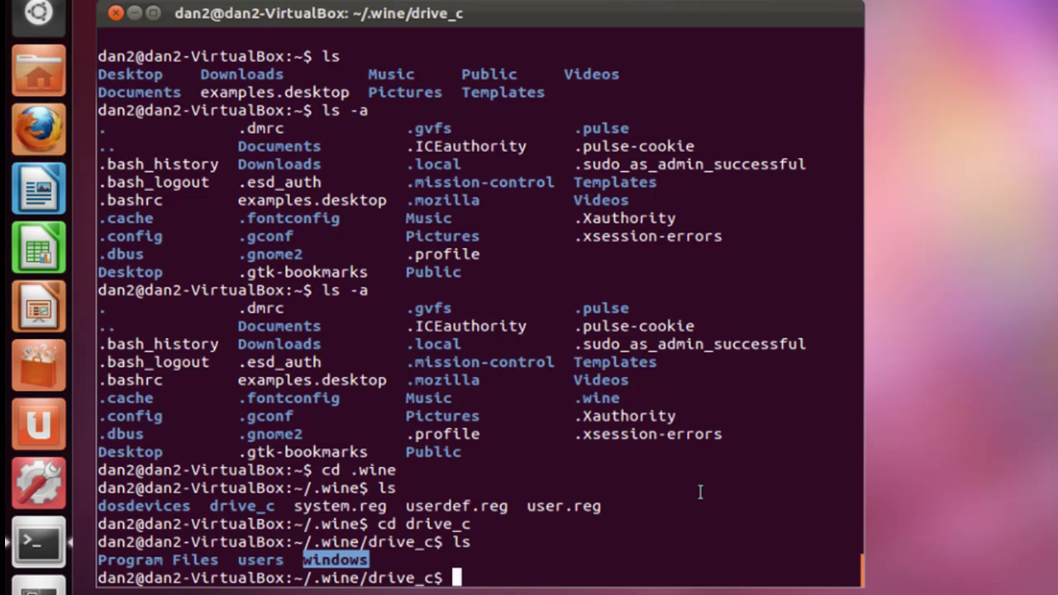
type("cd Pro")
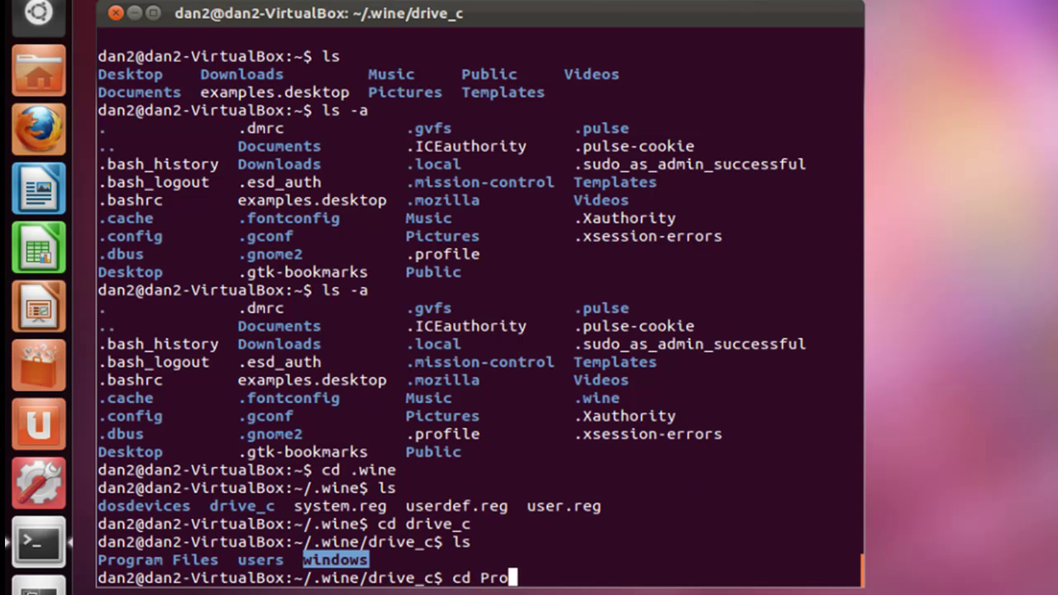
key("Tab")
key("Return")
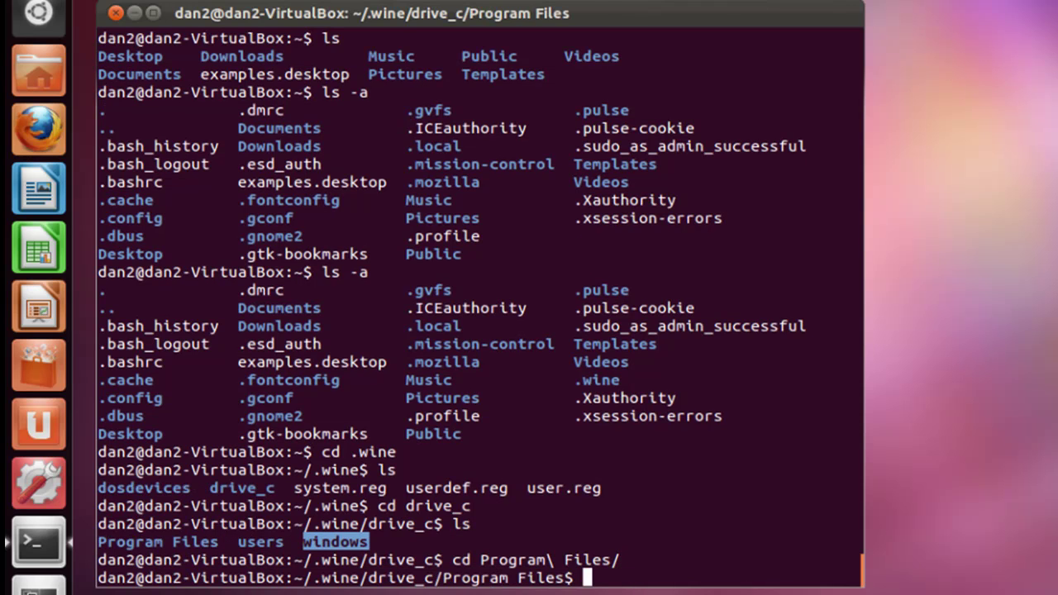
type("ls")
key("Return")
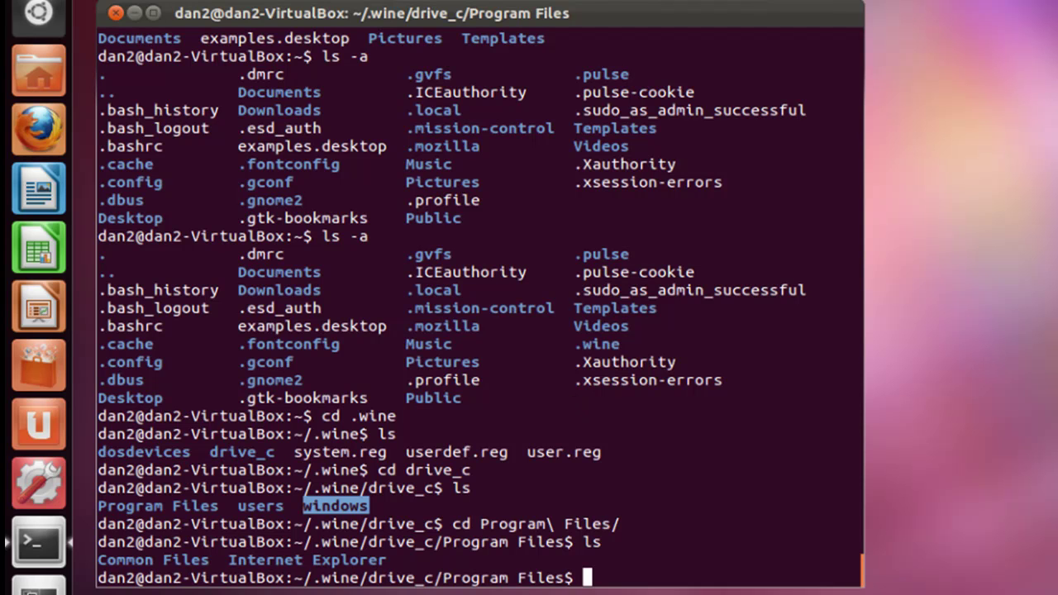
Try to run the Internet Explorer folder directly with wine Internet\ Explorer/.
type("wine")
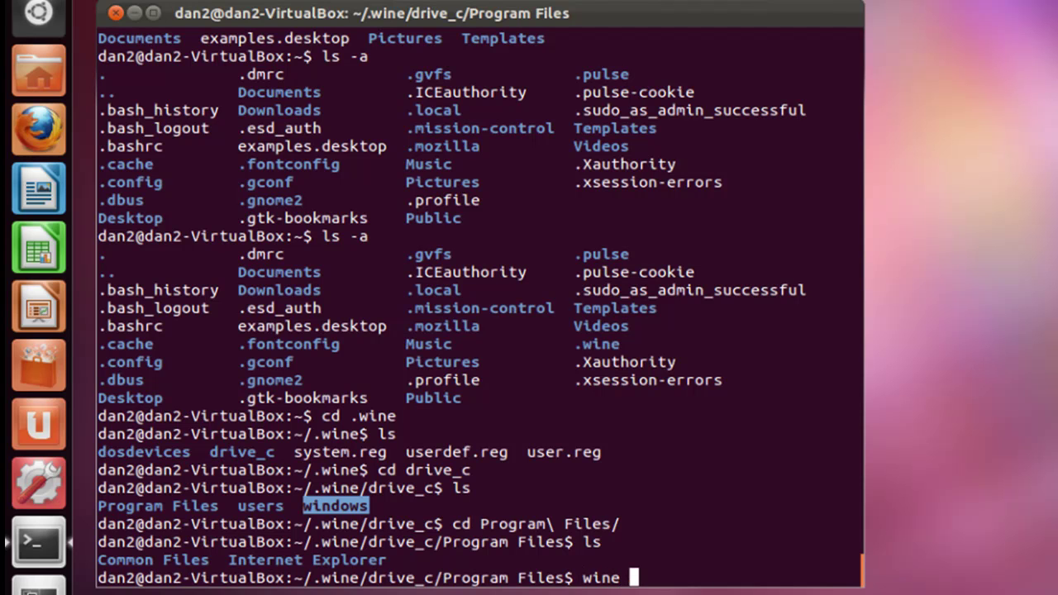
type("Inter")
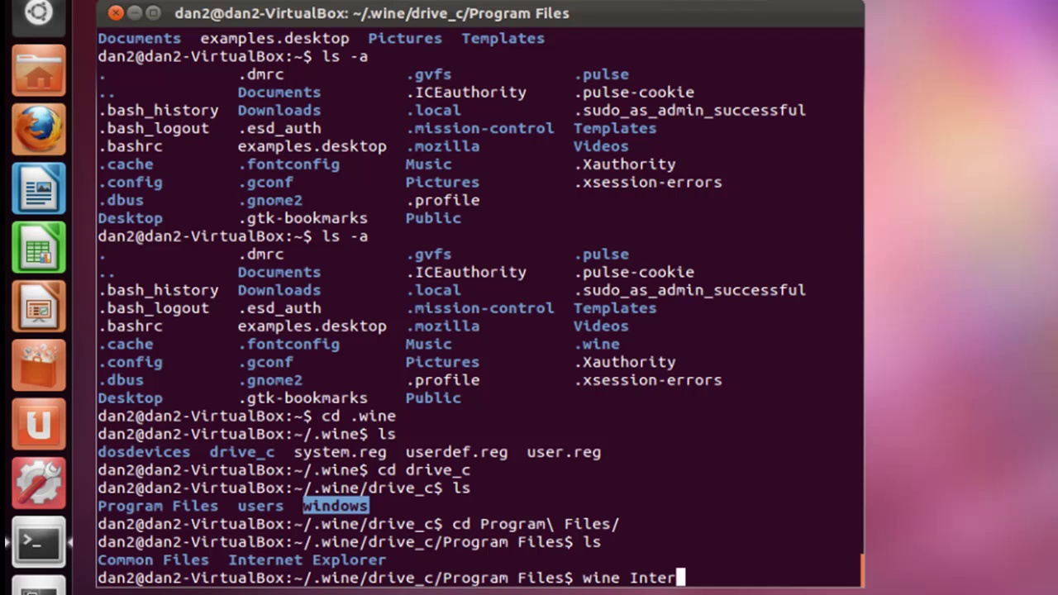
key("Tab")
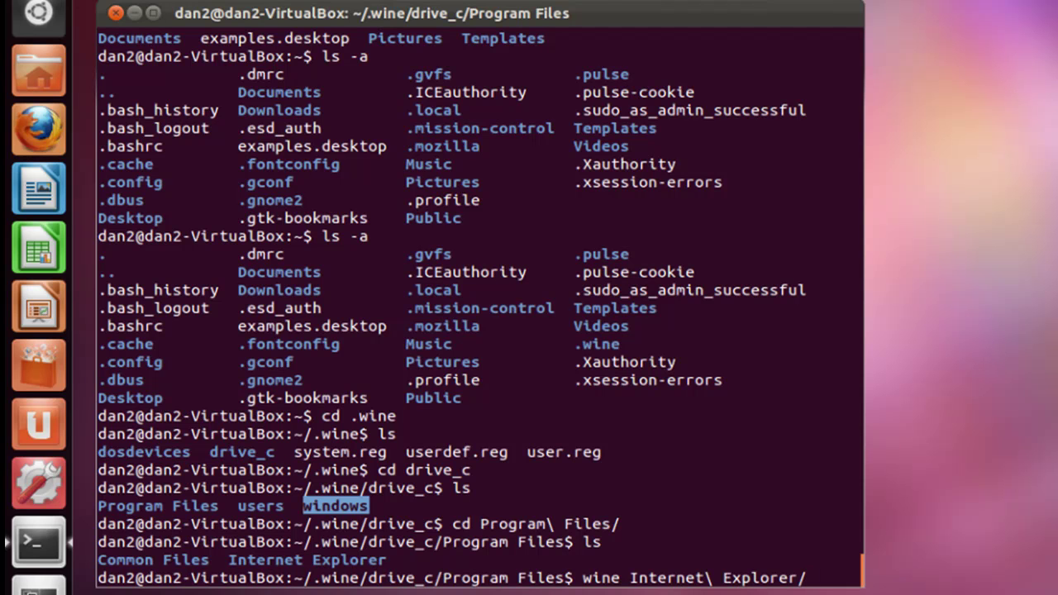
key("Return")
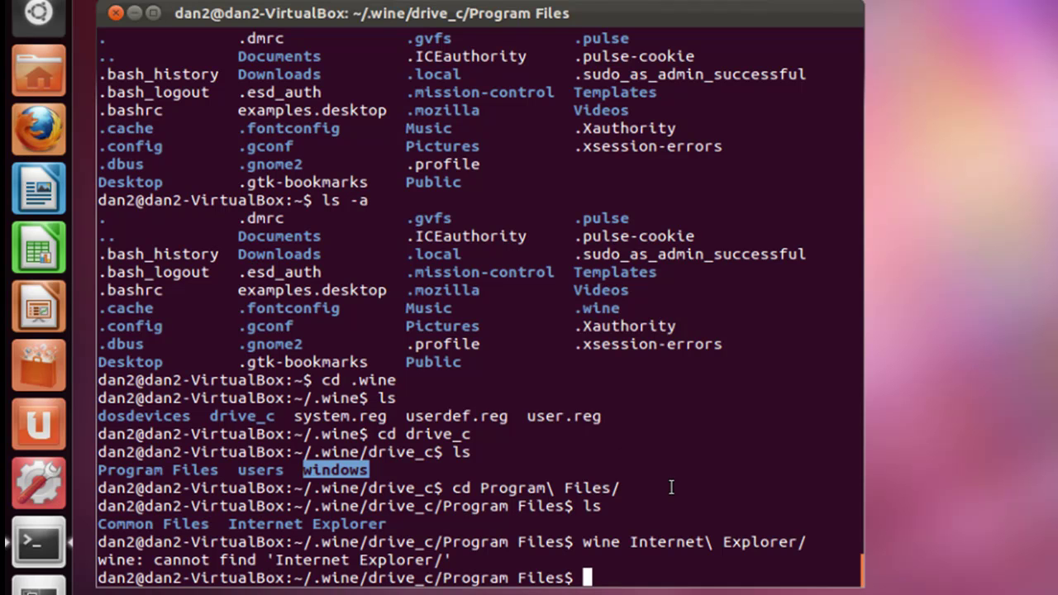
Highlight the Internet Explorer folder name, change into that directory and list its contents with ls.
left_click_drag(230, 524, 385, 523)
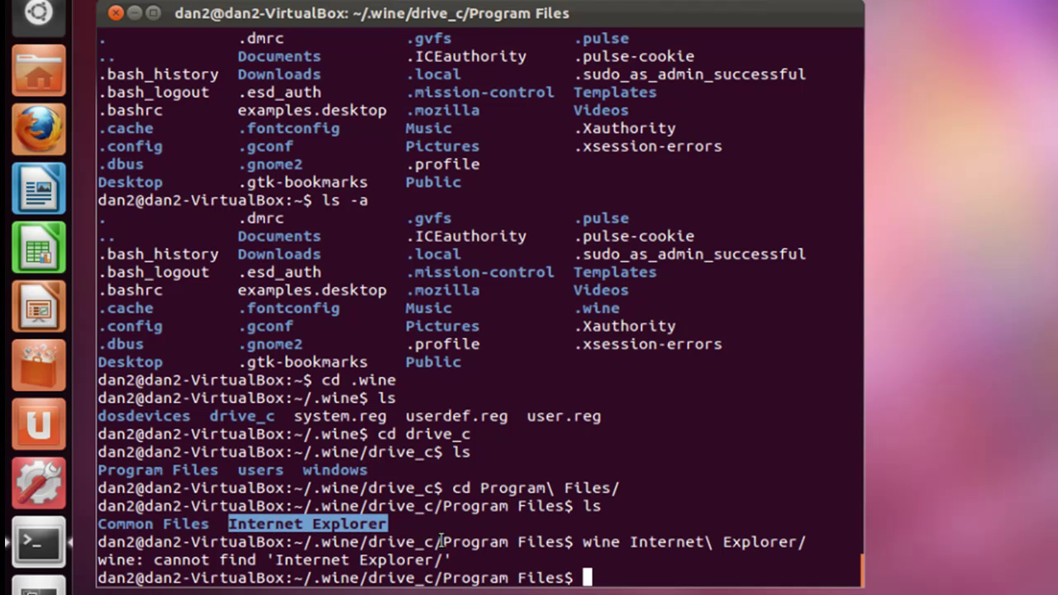
type("cd In")
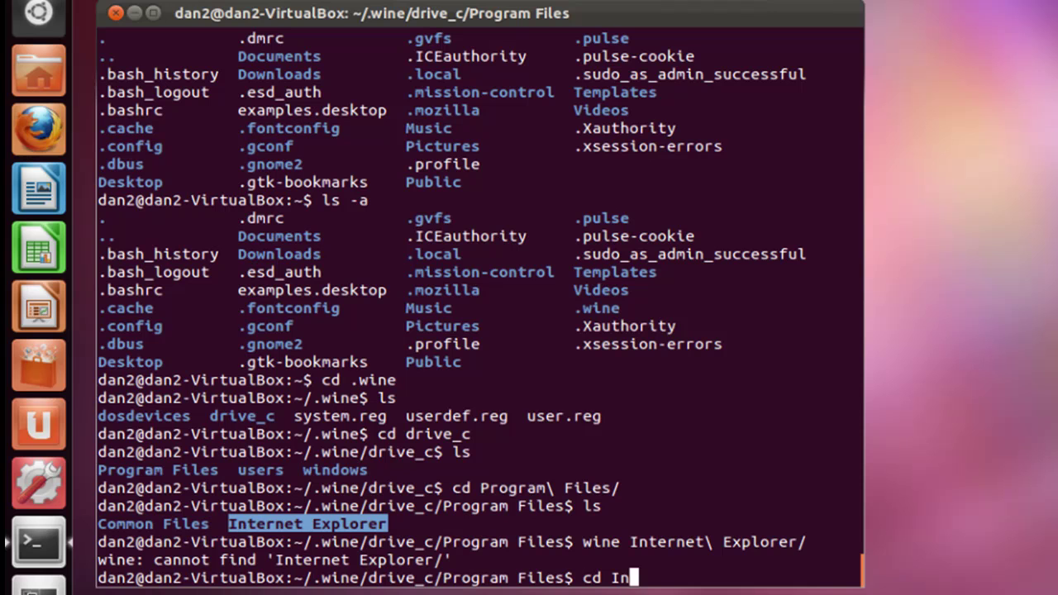
type("ter")
key("Tab")
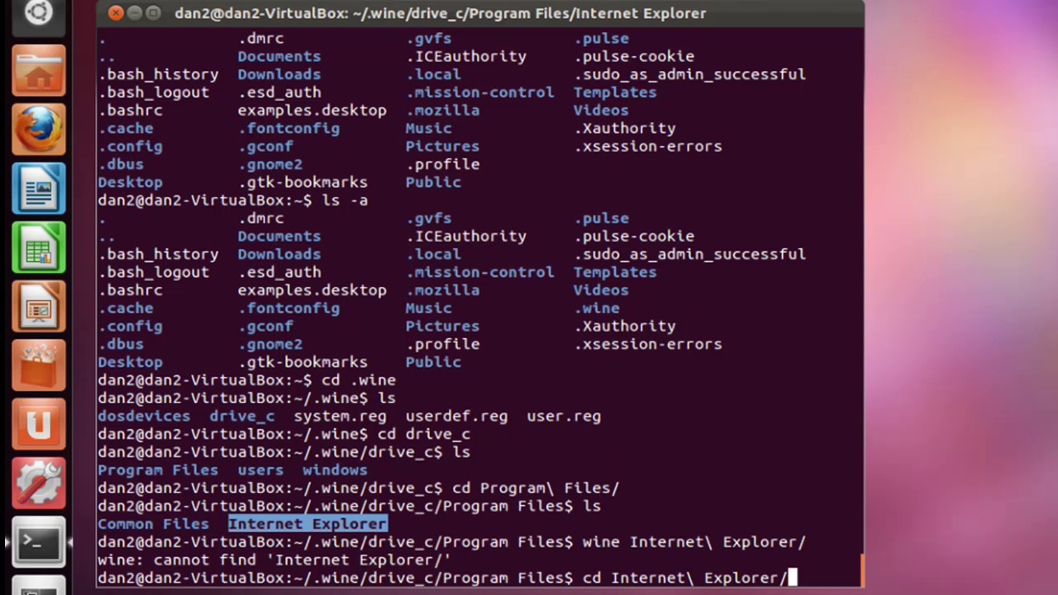
key("Return")
type("ls")
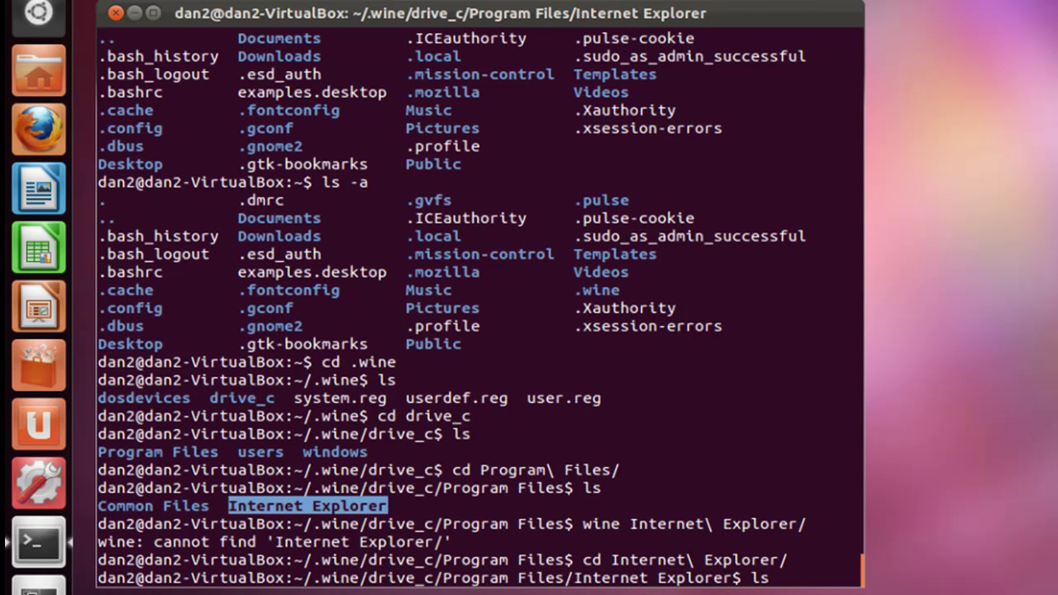
key("Return")
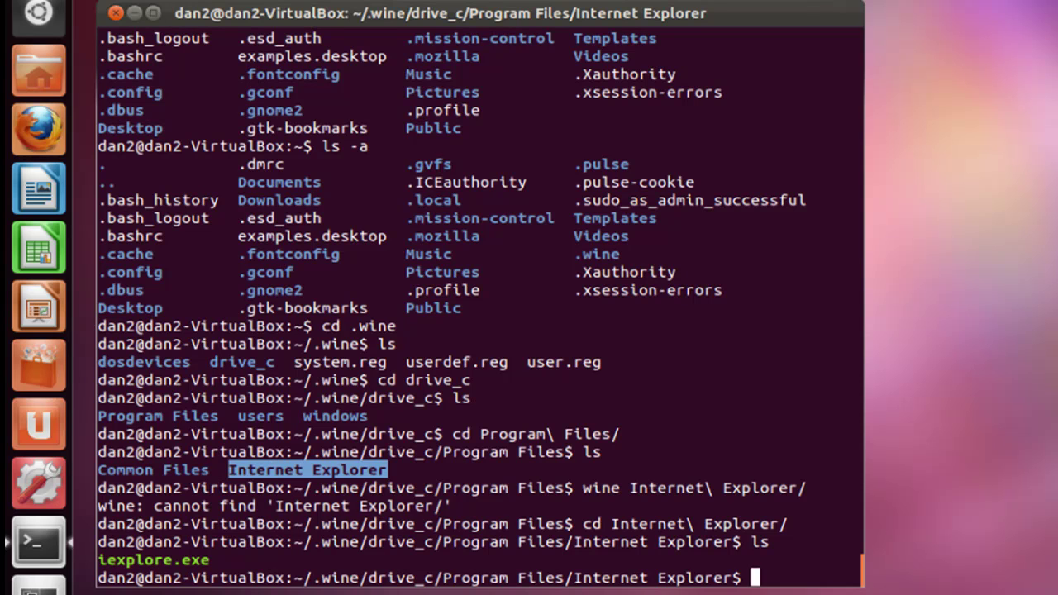
Launch Internet Explorer through Wine with the command wine iexplore.exe.
type("wine iexpl")
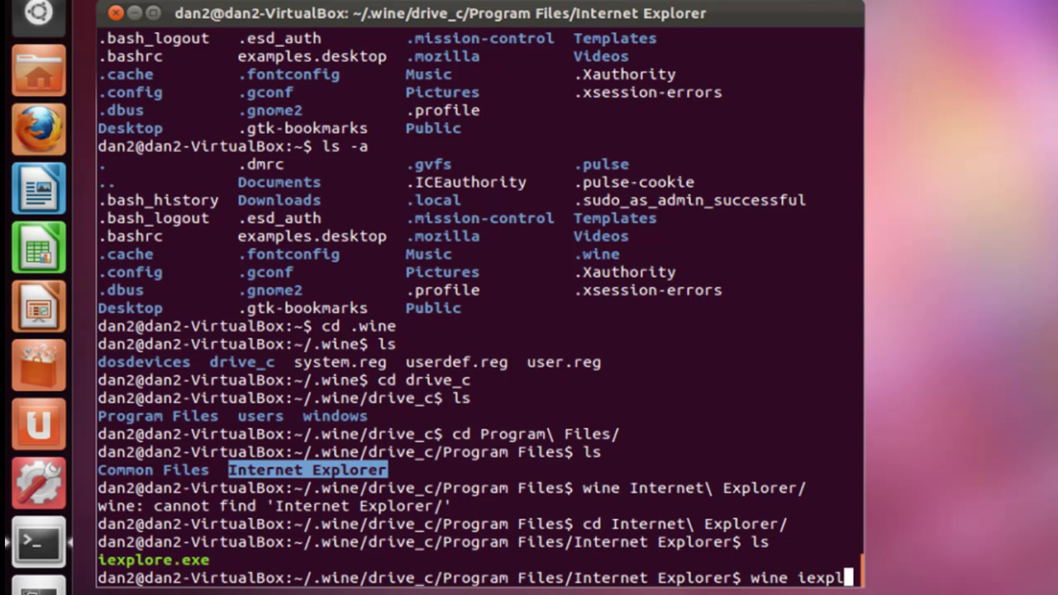
type("ore")
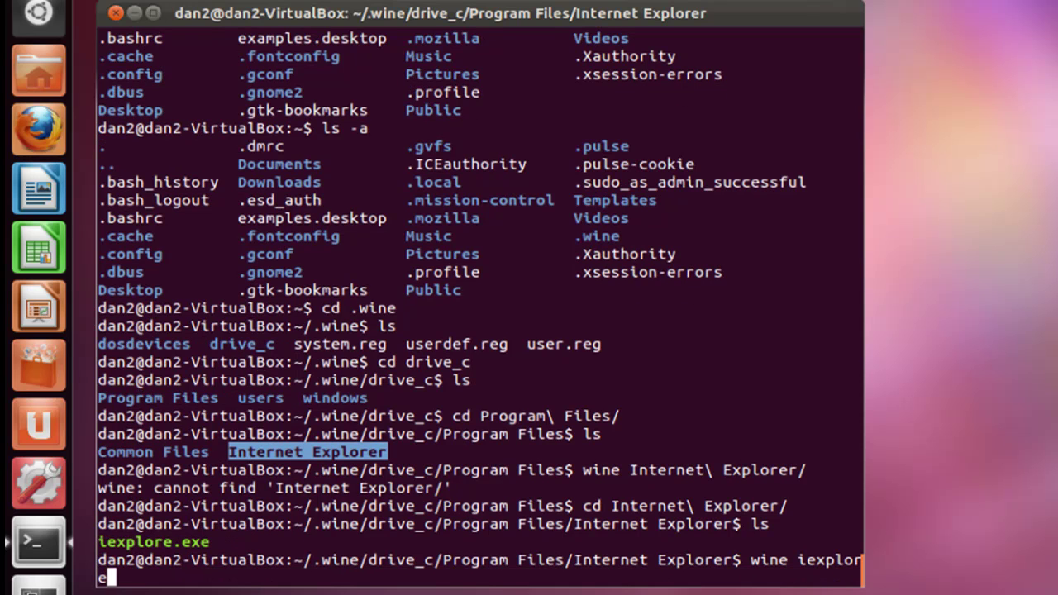
type(".ed")
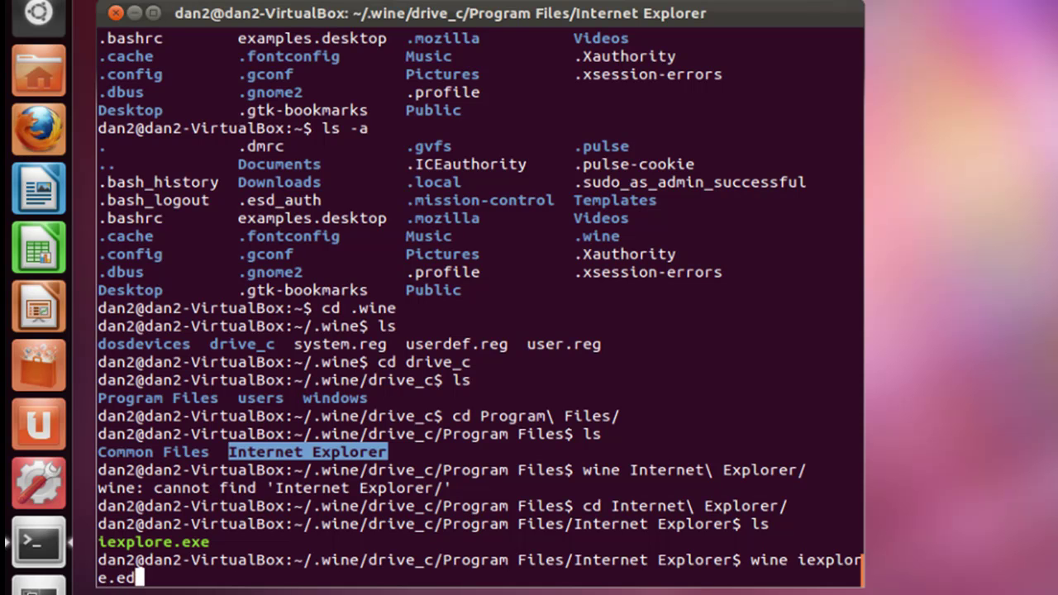
key("BackSpace")
type("xe")
key("Return")
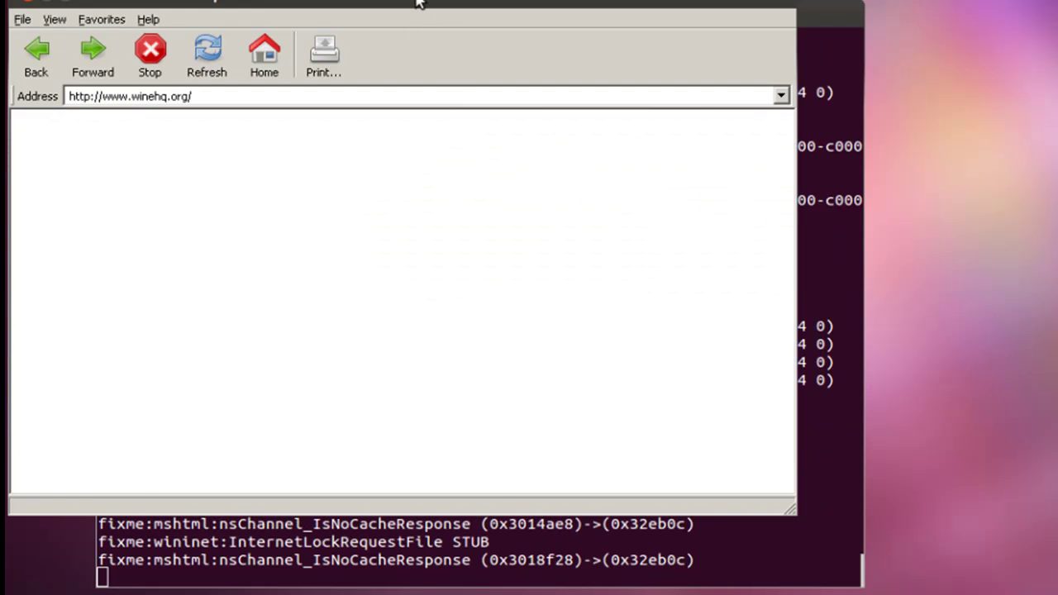
Reposition and enlarge the Wine Internet Explorer window, and load google.com in it.
left_click_drag(415, 2, 470, 16)
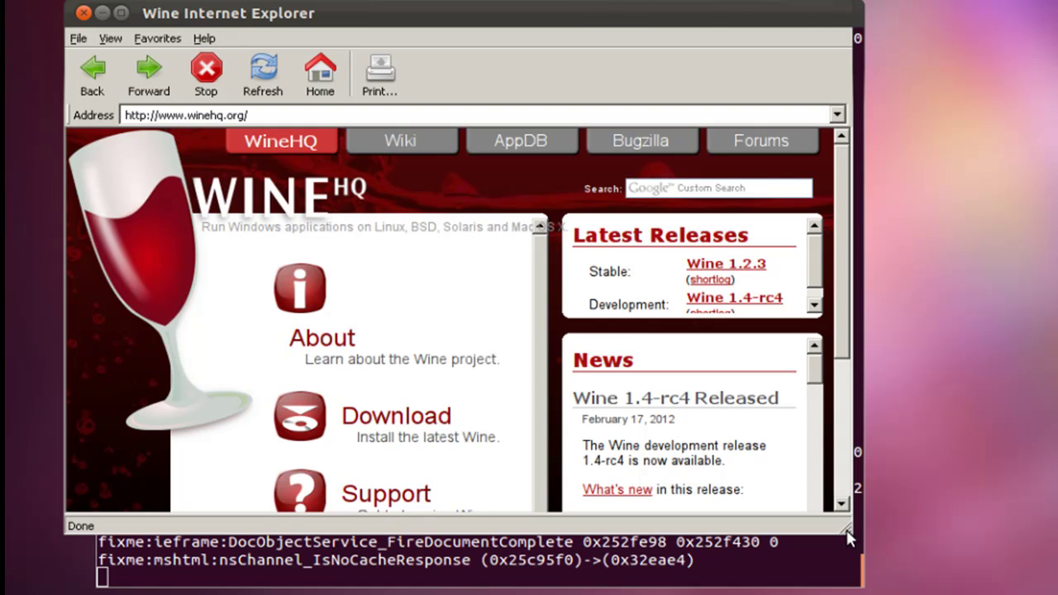
left_click_drag(841, 522, 932, 594)
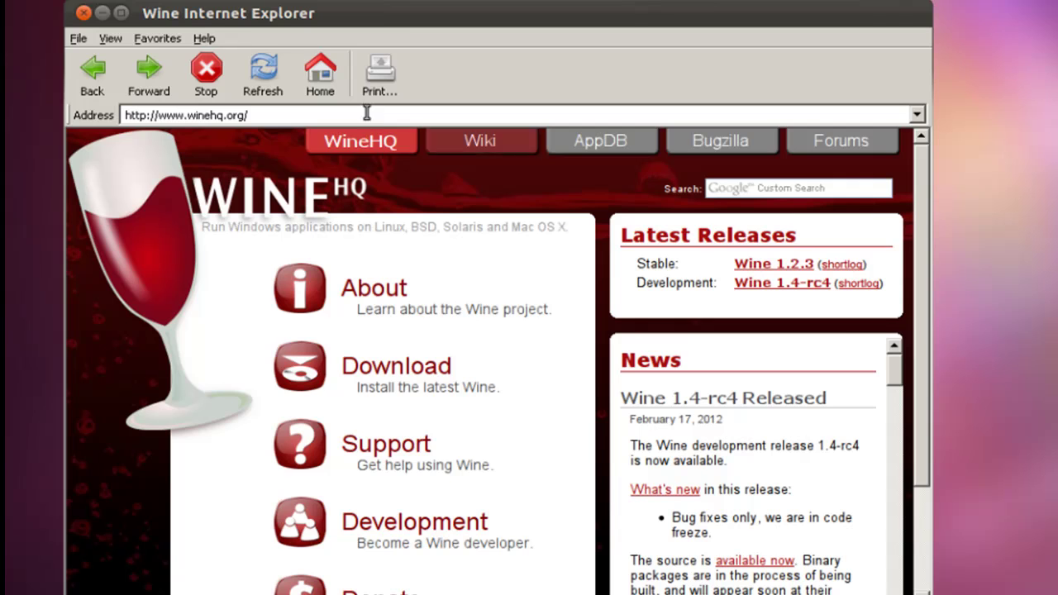
left_click(268, 118)
type("google.com")
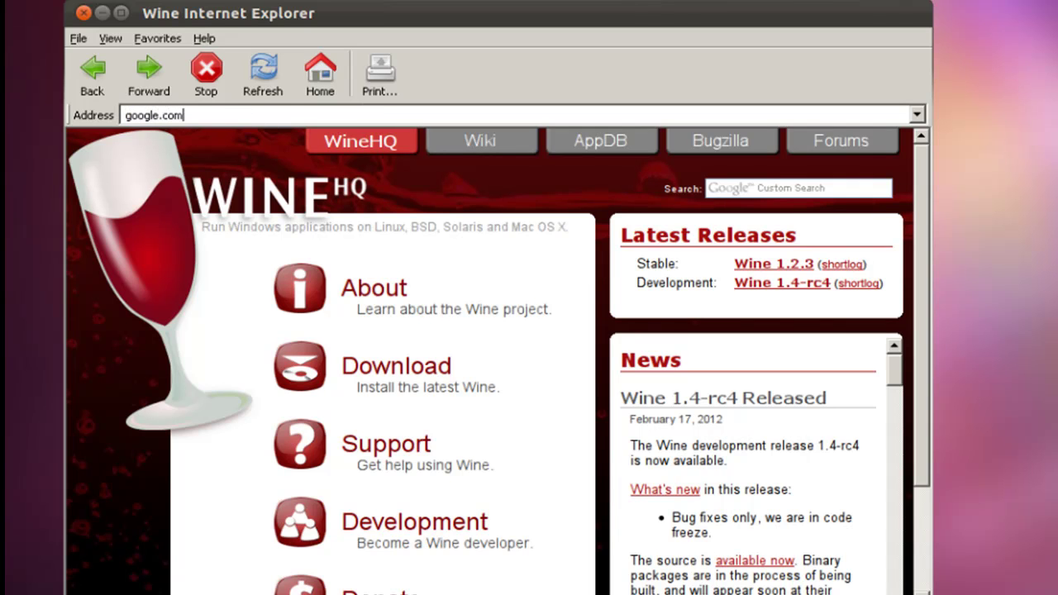
key("Return")
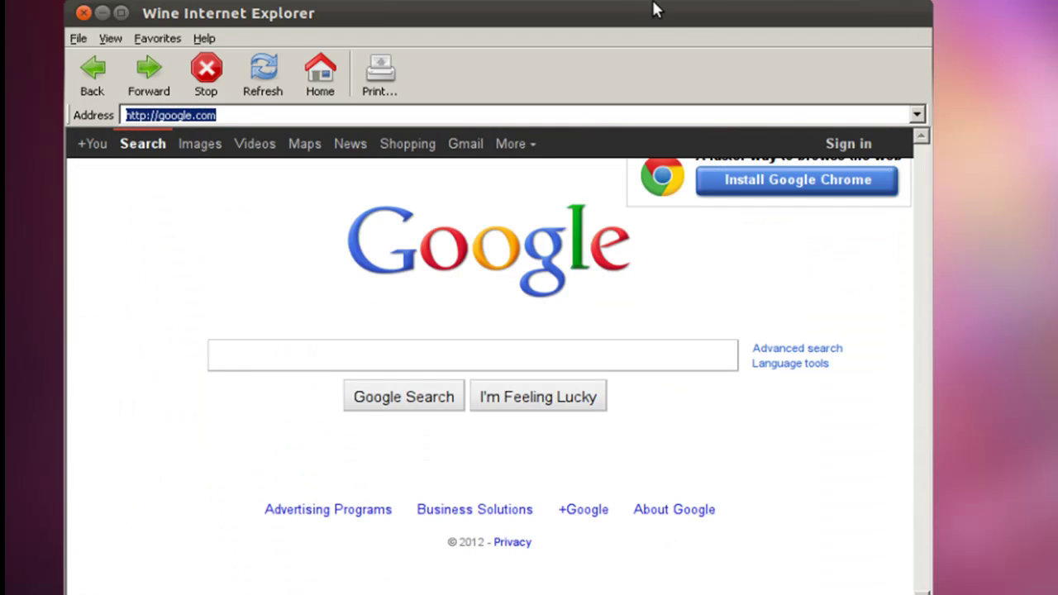
Move the browser window clear of the launcher, and view and dismiss its About information.
left_click_drag(654, 9, 737, 12)
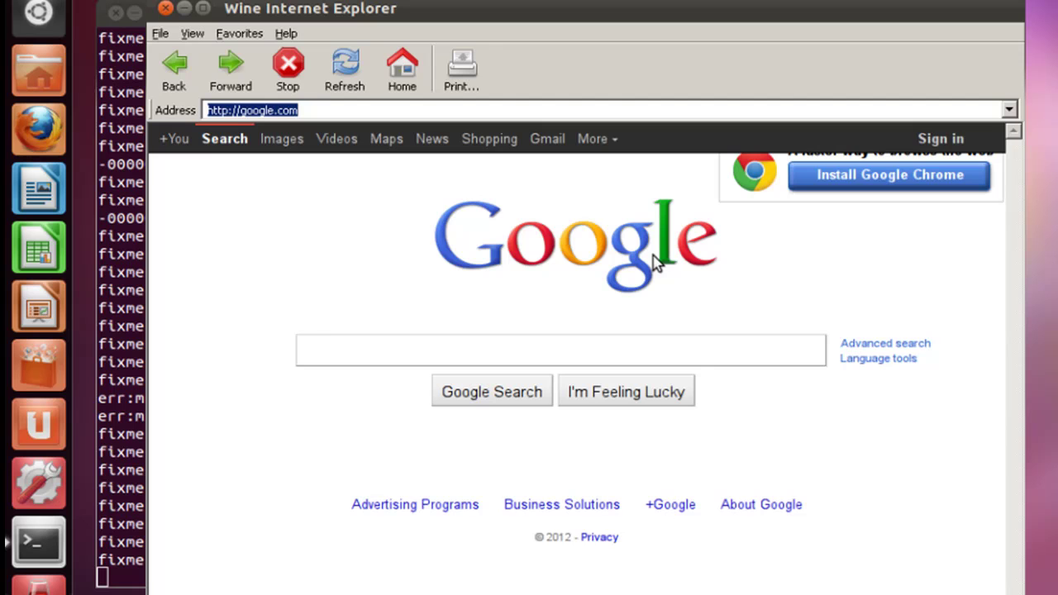
left_click(287, 35)
left_click(306, 53)
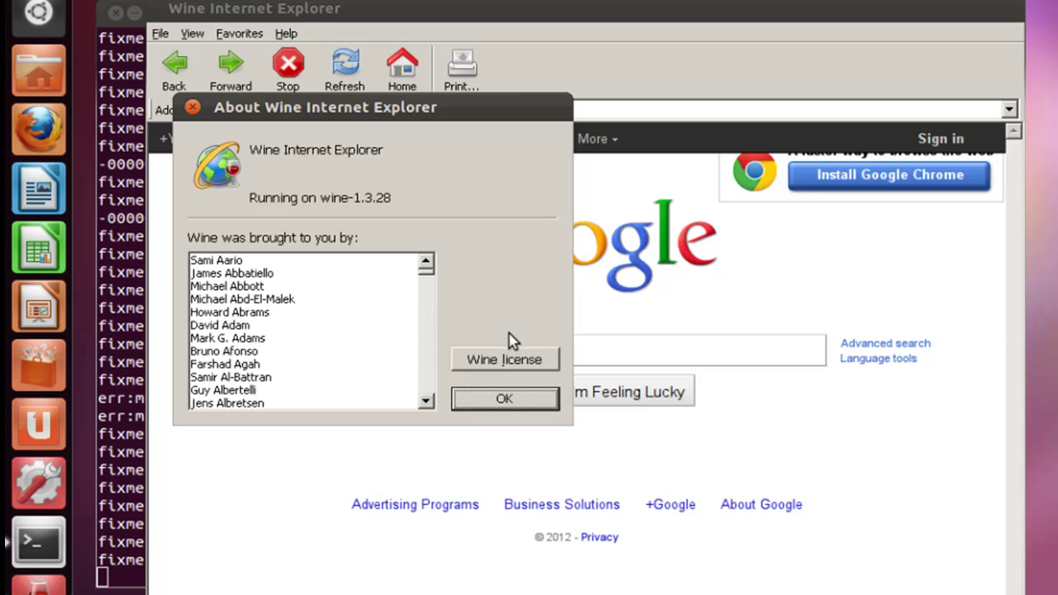
left_click(506, 397)
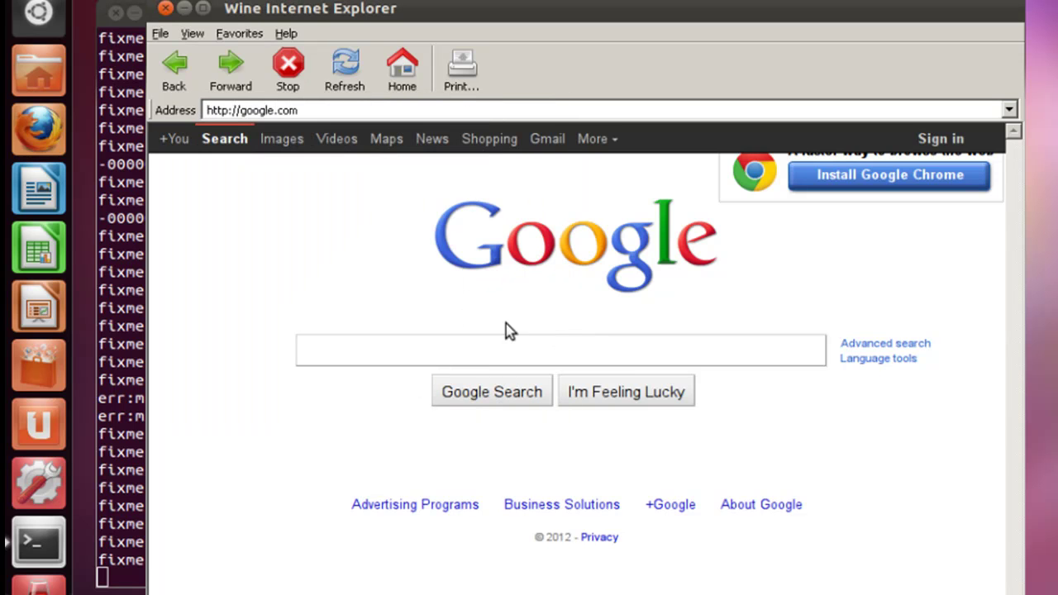
Close Wine Internet Explorer and clear the terminal output.
left_click(165, 8)
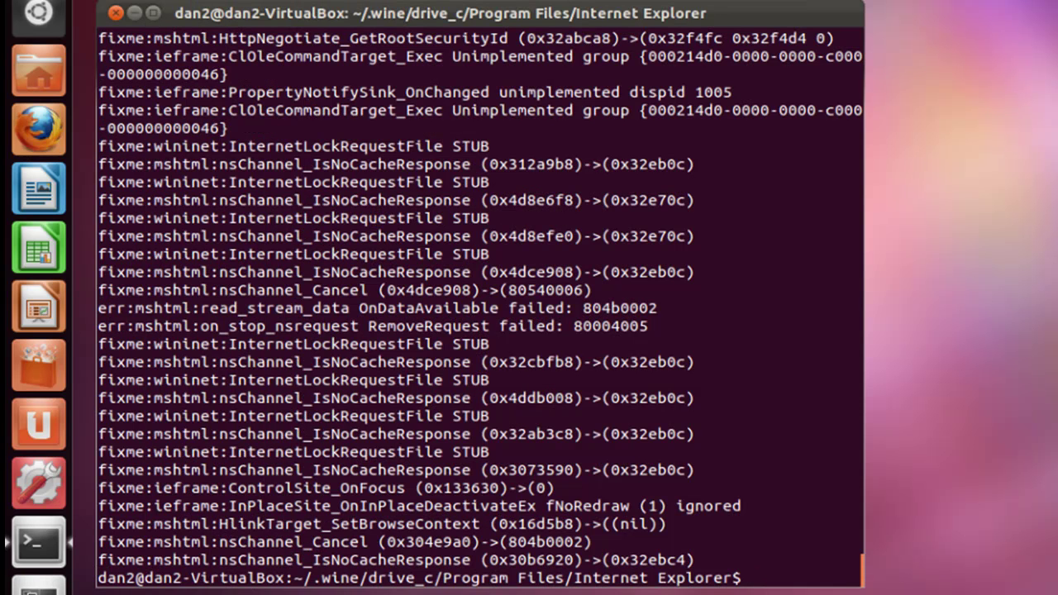
type("clear")
key("Return")
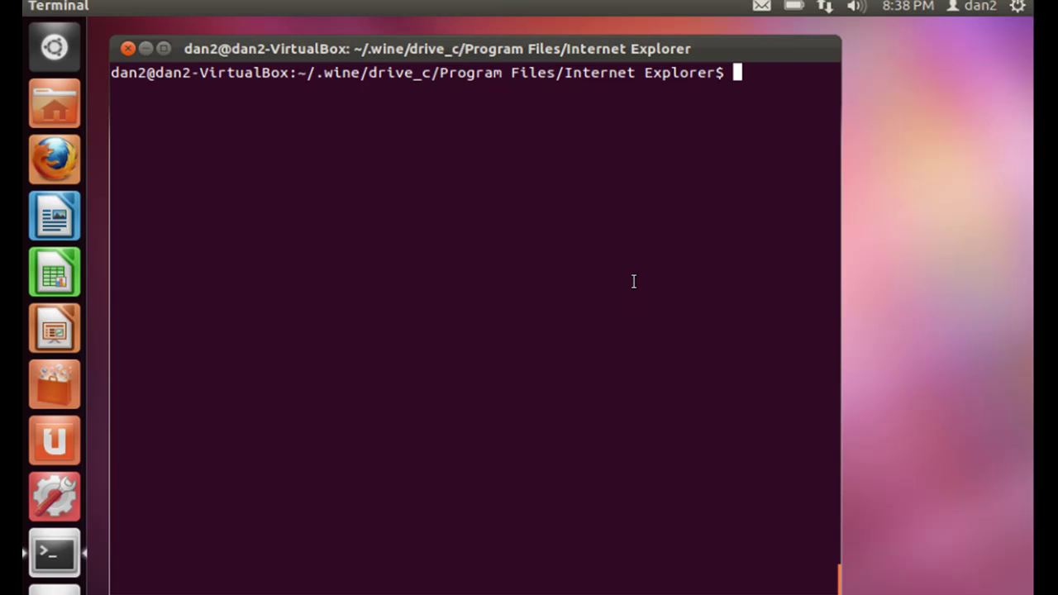
Go up one directory to Program Files with cd .. and list its contents with ls.
type("cd ..")
key("Return")
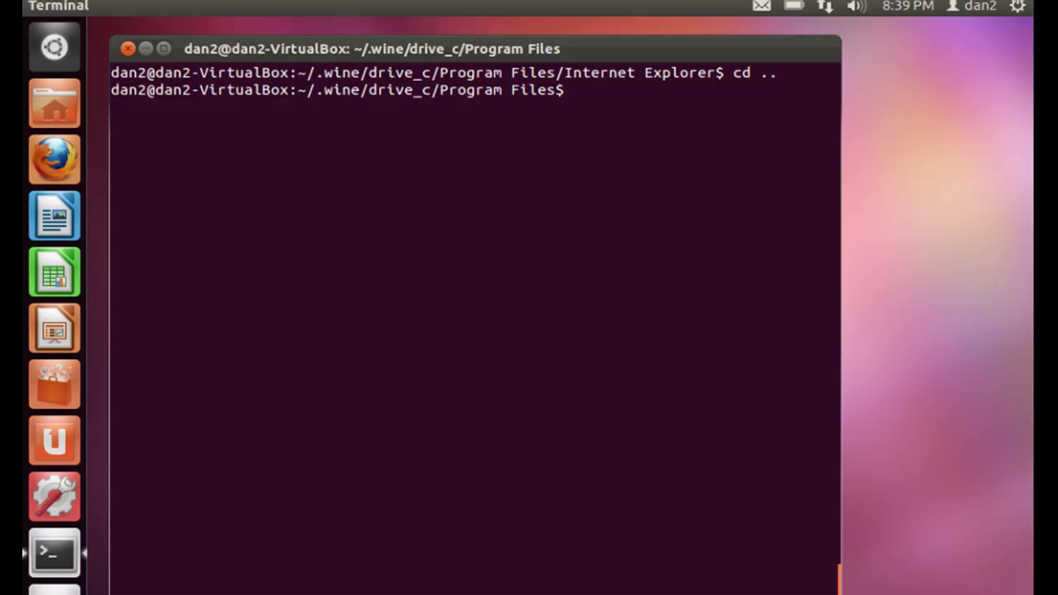
type("ls")
key("Return")
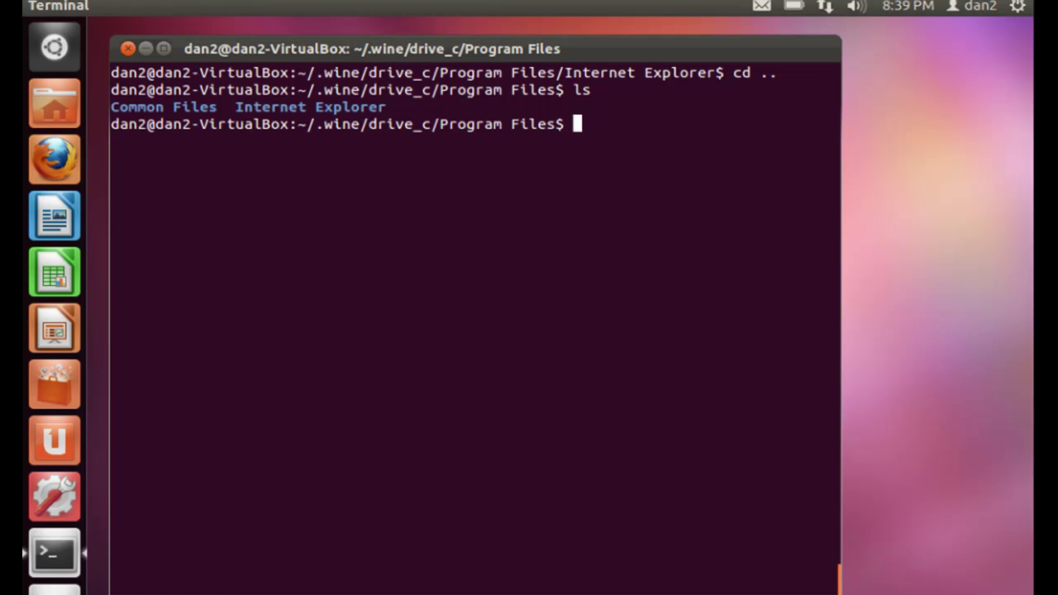
Change into the Common Files directory and list its contents with ls.
type("cd Com")
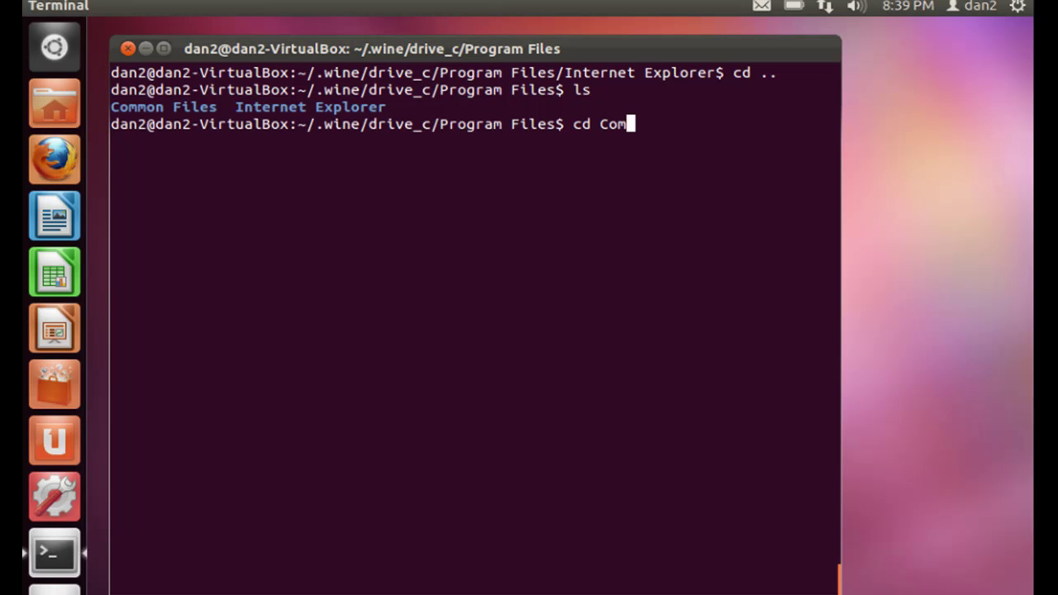
key("Tab")
key("Return")
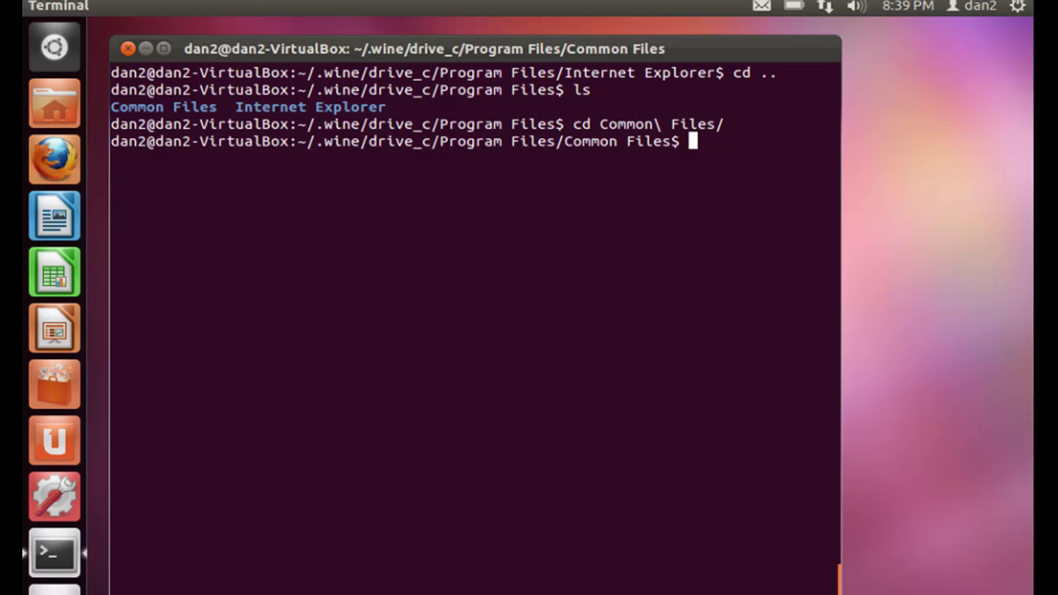
type("ls")
key("Return")
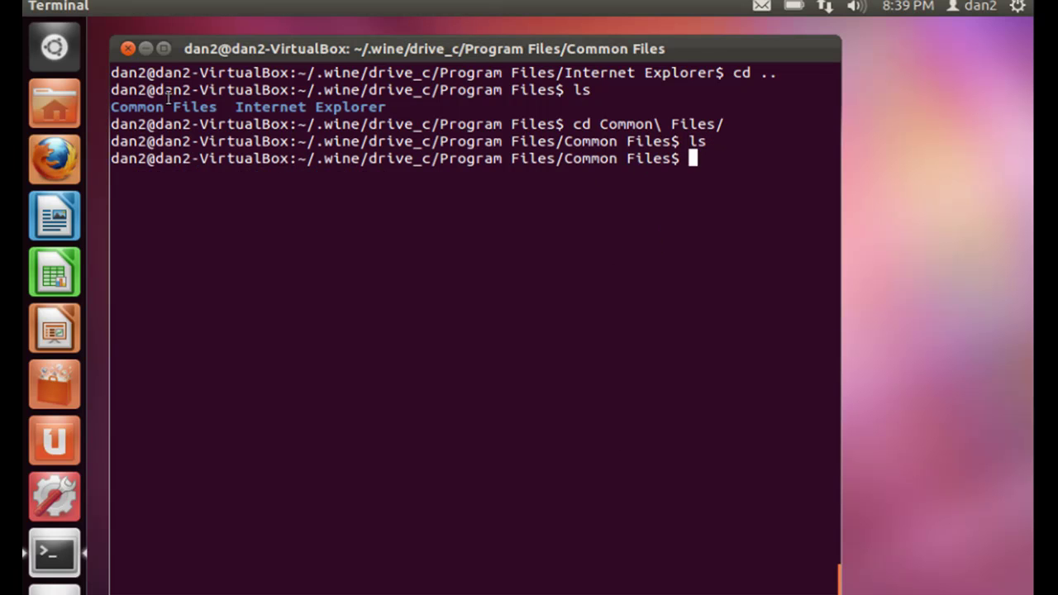
Go up two directory levels to drive_c and list its contents with ls on a cleared terminal.
type("cd ..")
key("Return")
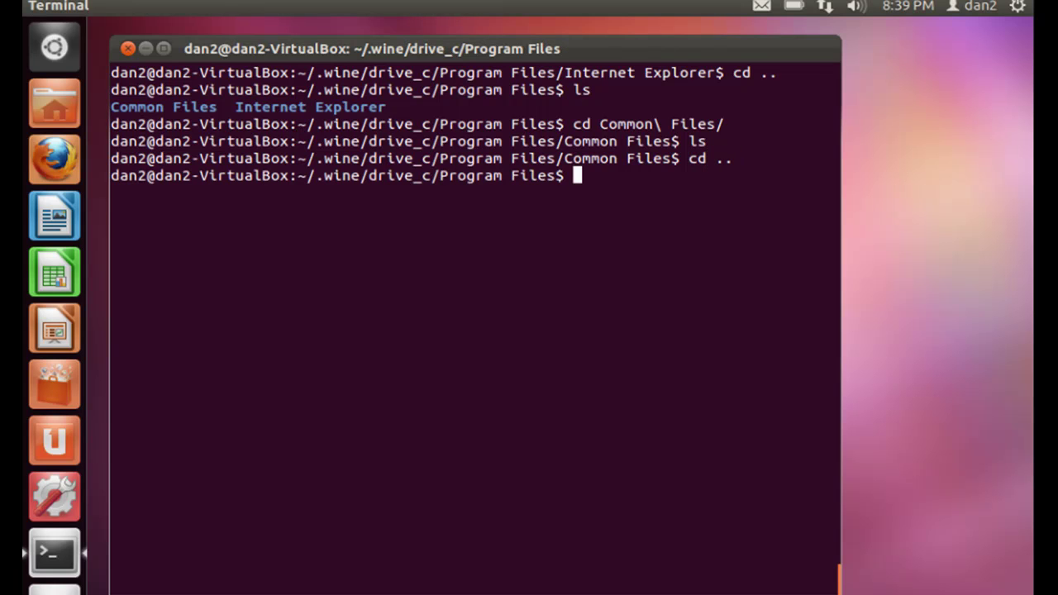
type("cd ..")
key("Return")
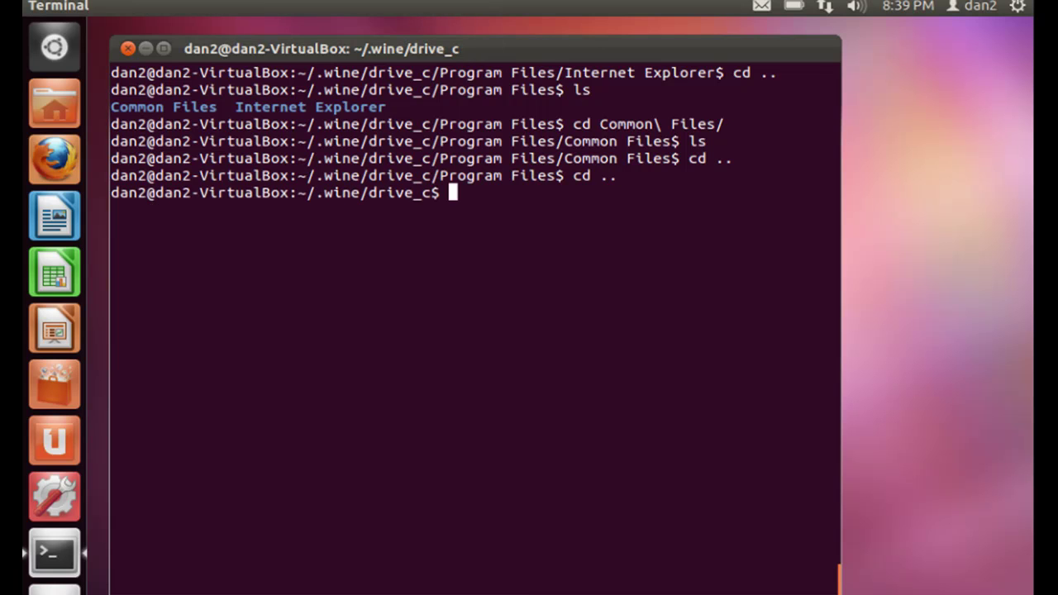
type("clear")
key("Return")
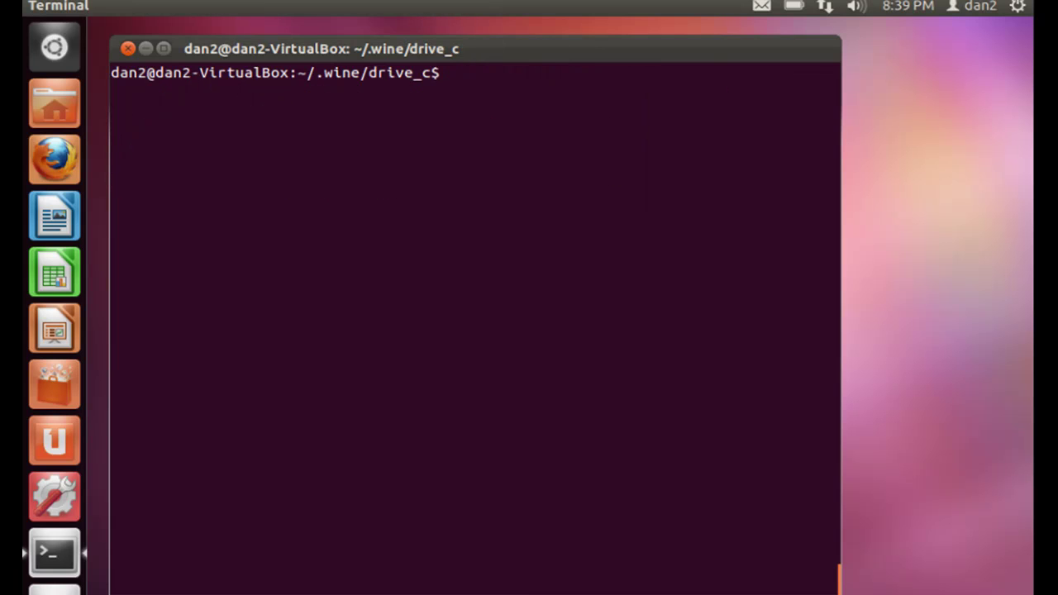
type("ls")
key("Return")
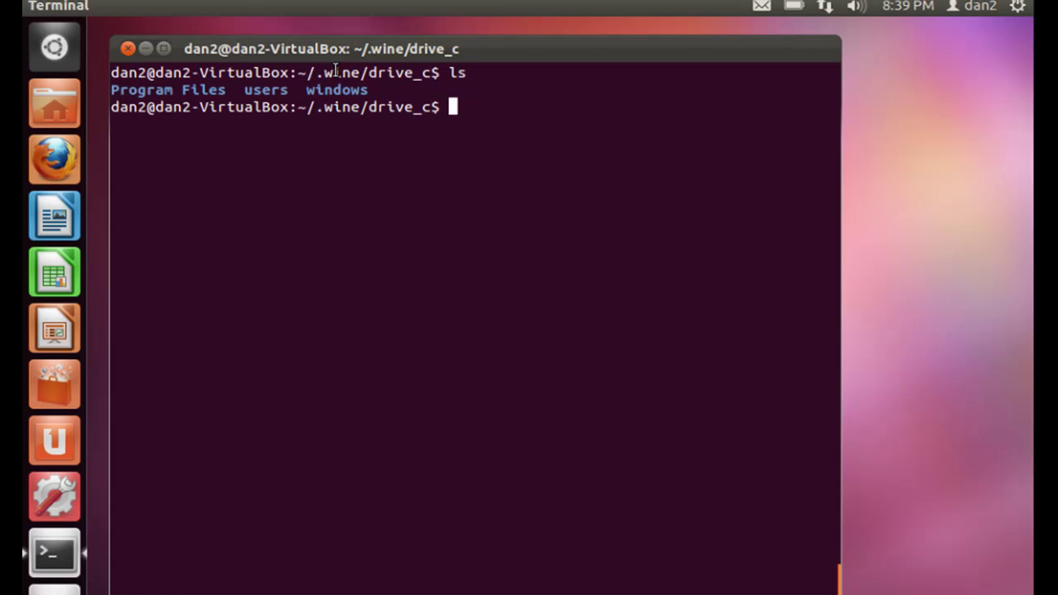
Change into the windows directory and list its contents page by page with ls | more.
type("cd win")
key("Tab")
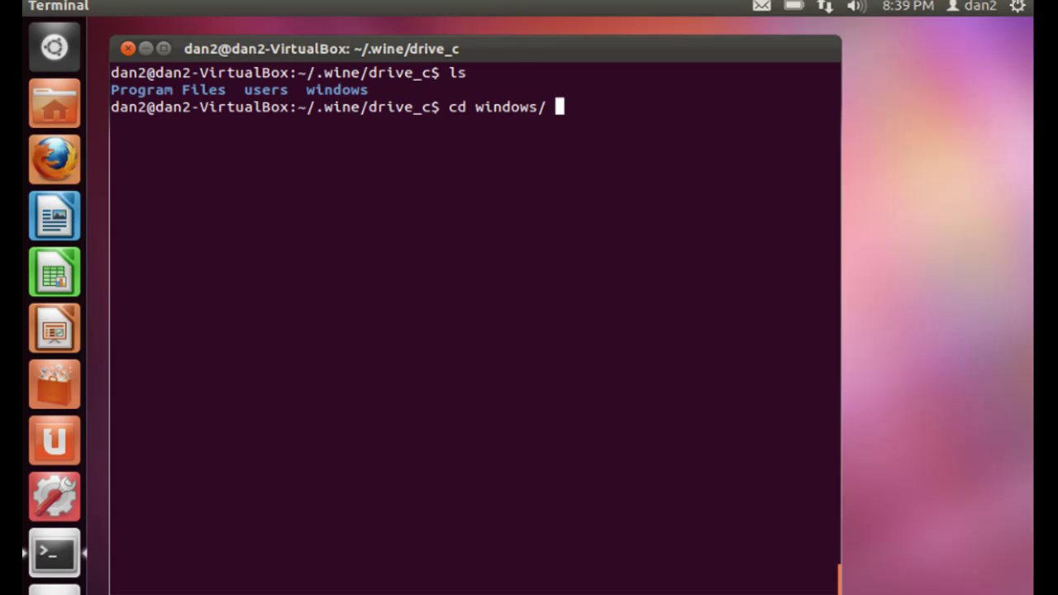
key("BackSpace")
key("Return")
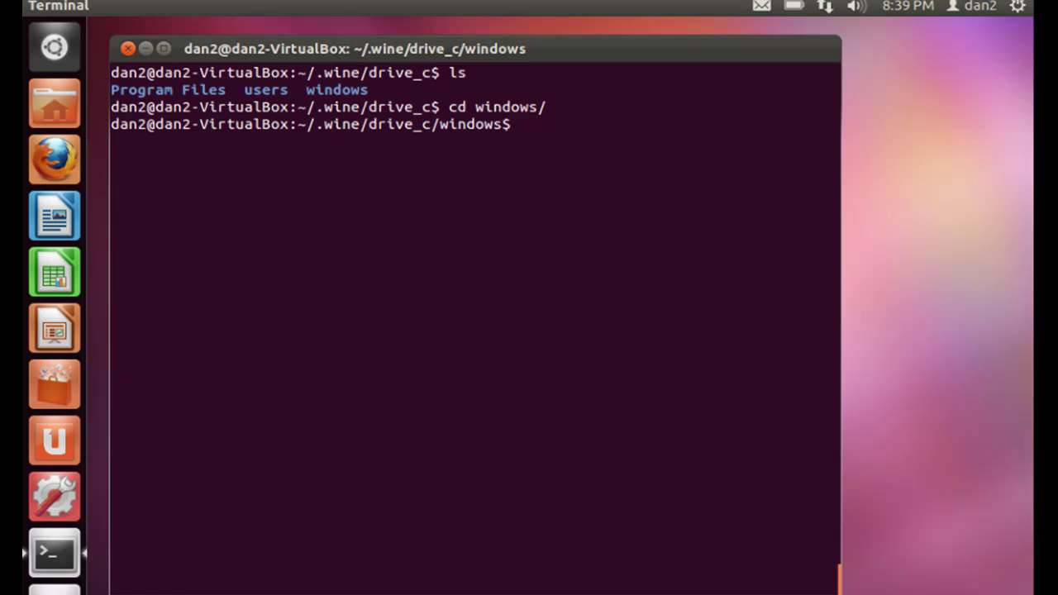
type("ls | more")
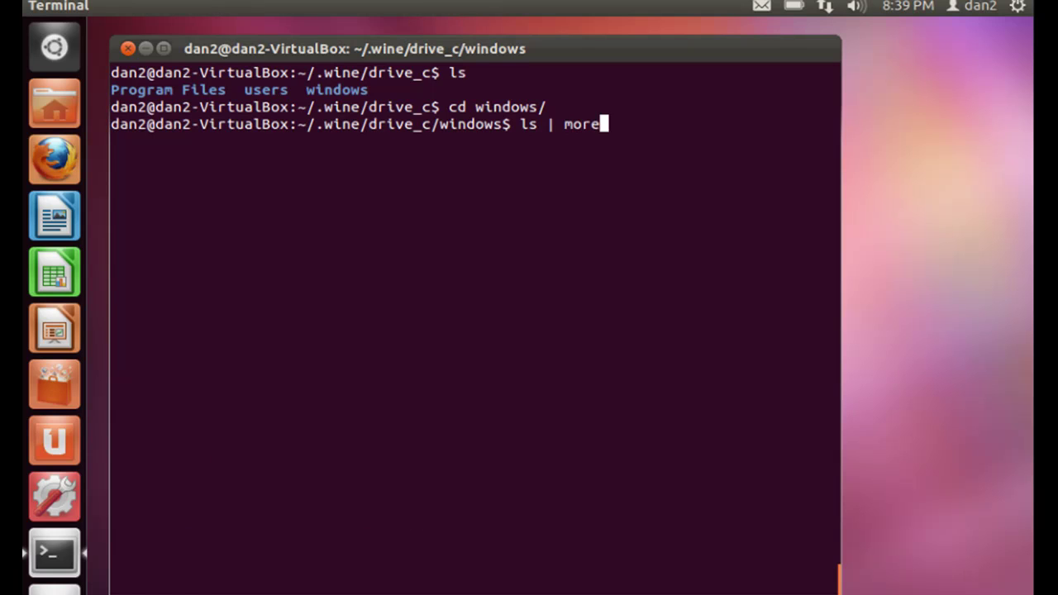
key("Return")
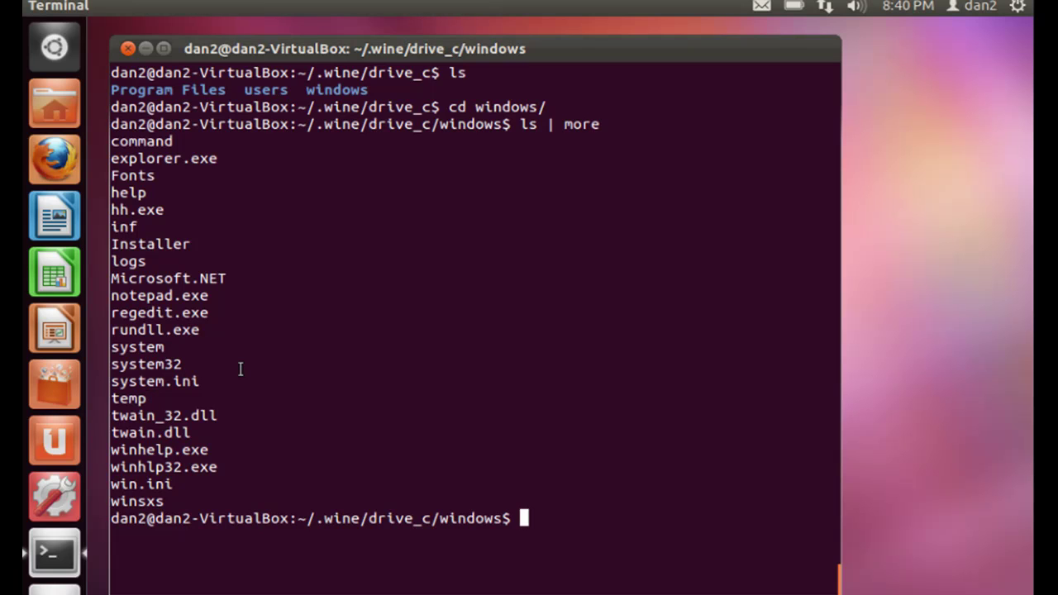
Change into the system32 directory, list its contents with ls and look through the listing.
type("cd system")
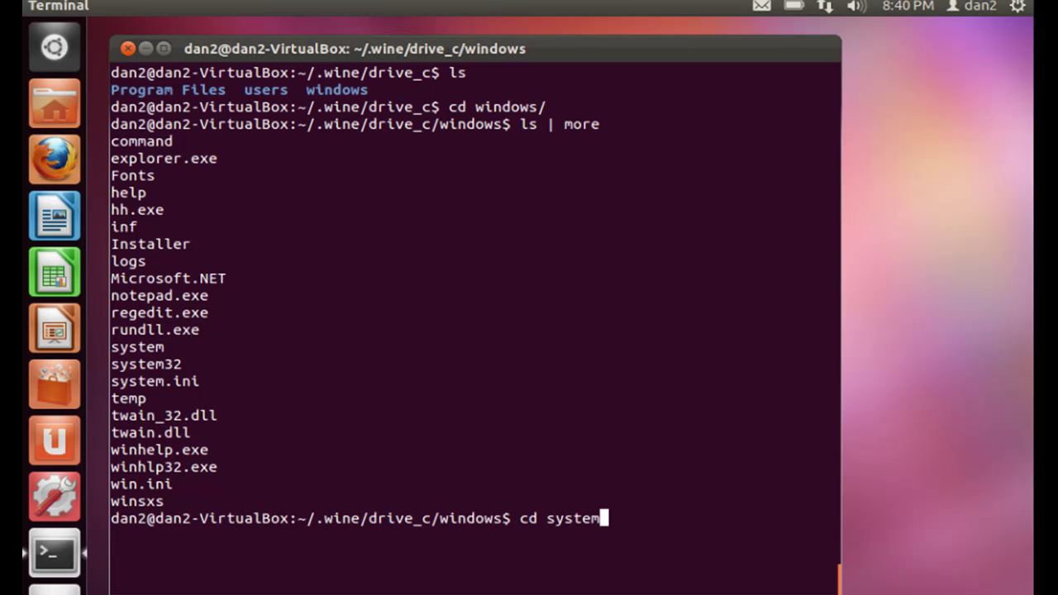
type("32")
key("Return")
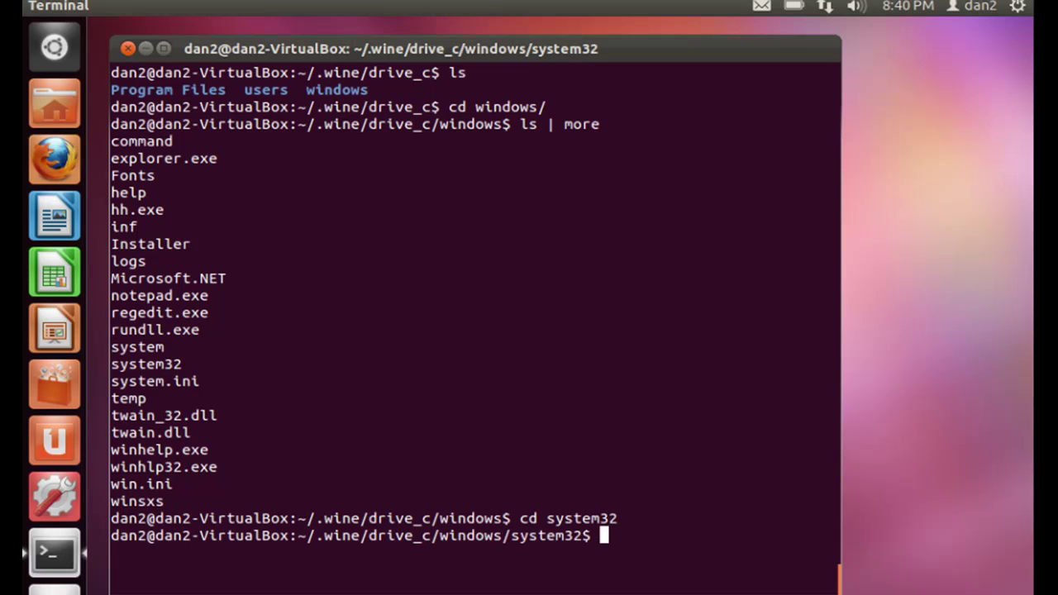
type("ls")
key("Return")
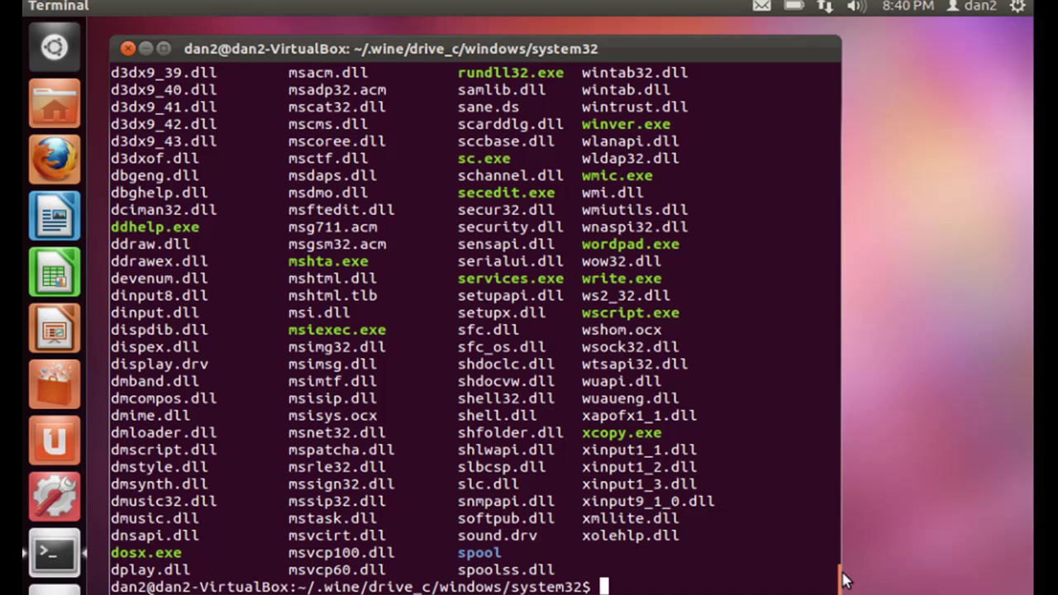
mouse_move(846, 577)
left_click_drag(849, 578, 859, 498)
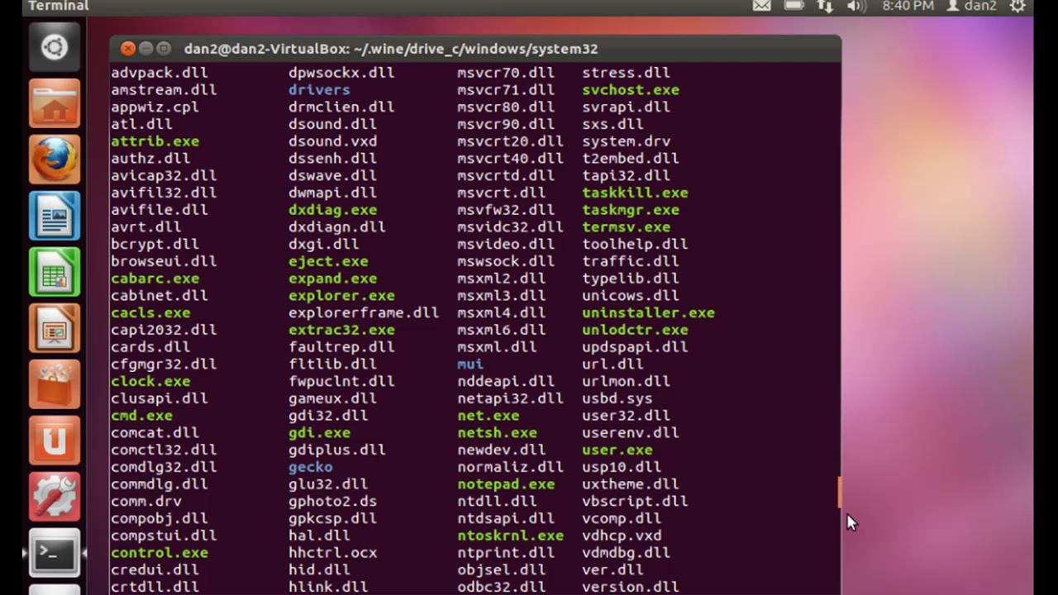
left_click_drag(859, 498, 858, 503)
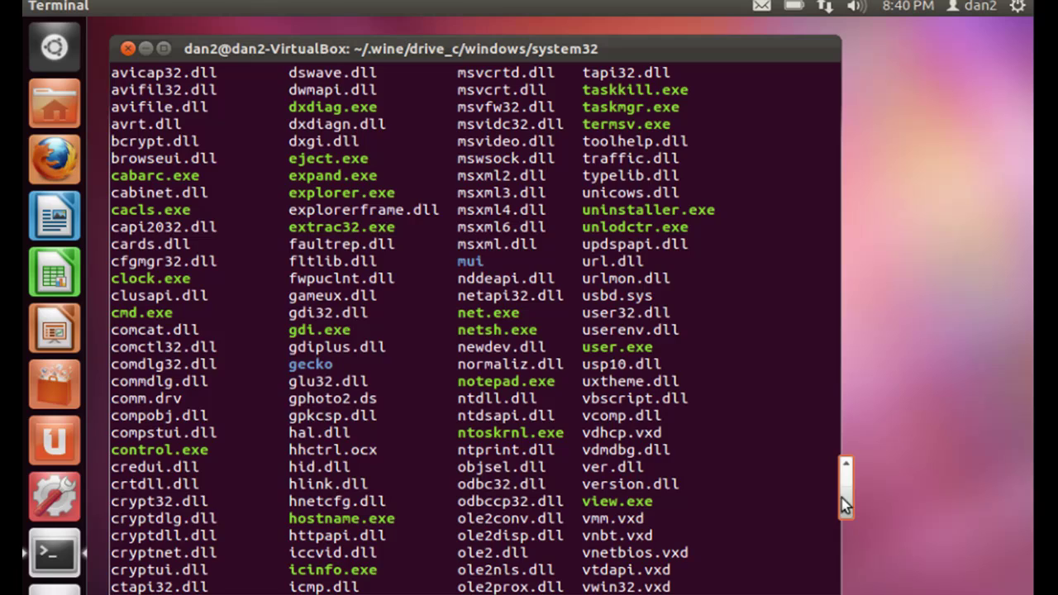
left_click_drag(844, 502, 845, 570)
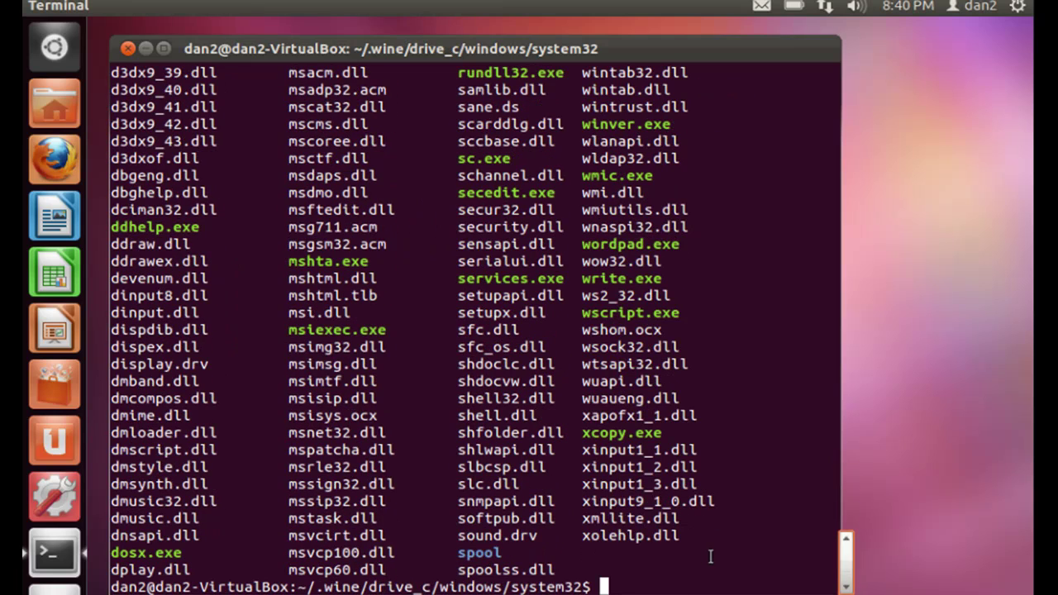
Clear the terminal and start the Windows command prompt with wine cmd.exe.
type("ar")
key("Return")
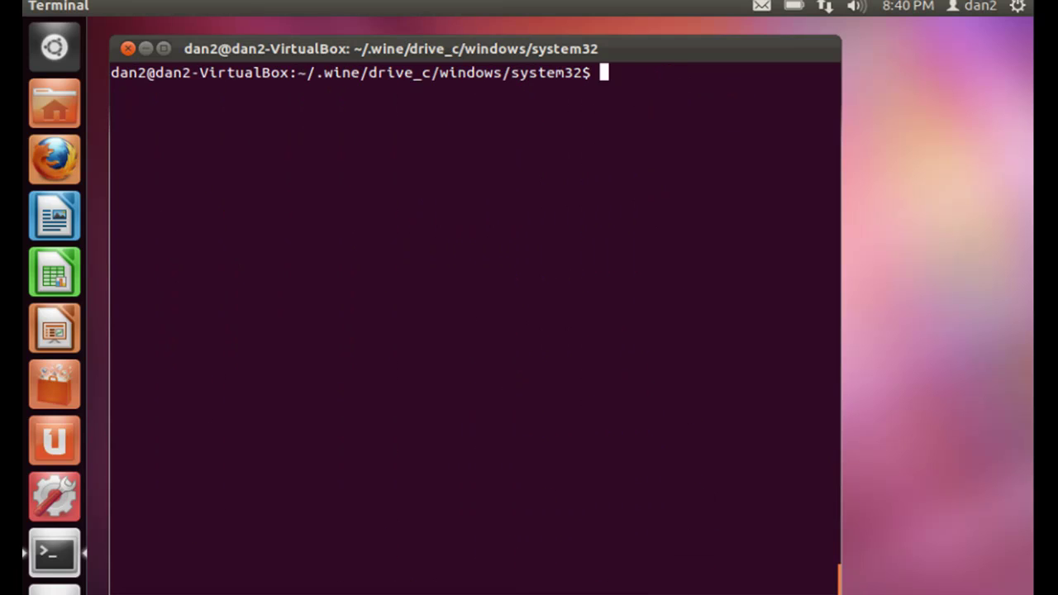
type("wine cmd.e")
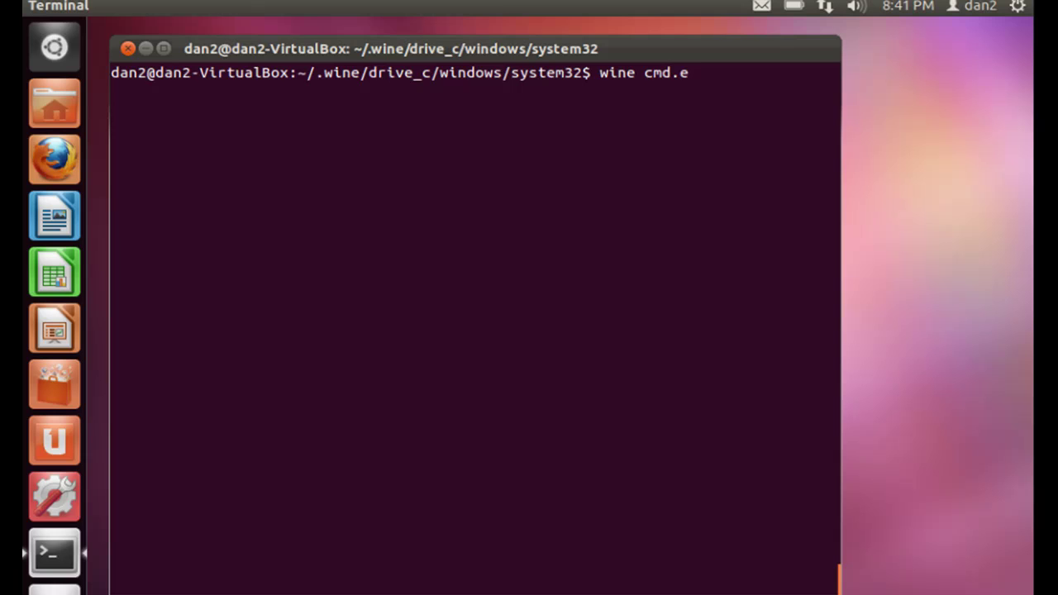
type("xe")
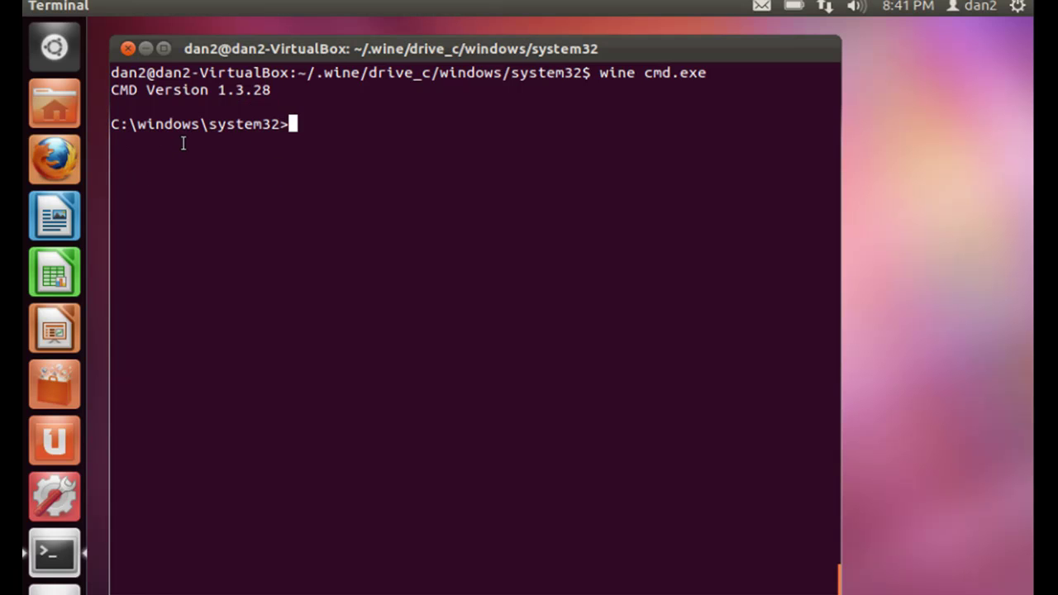
List the system32 directory with dir in the Windows command prompt and look through the listing.
type("dir")
key("Return")
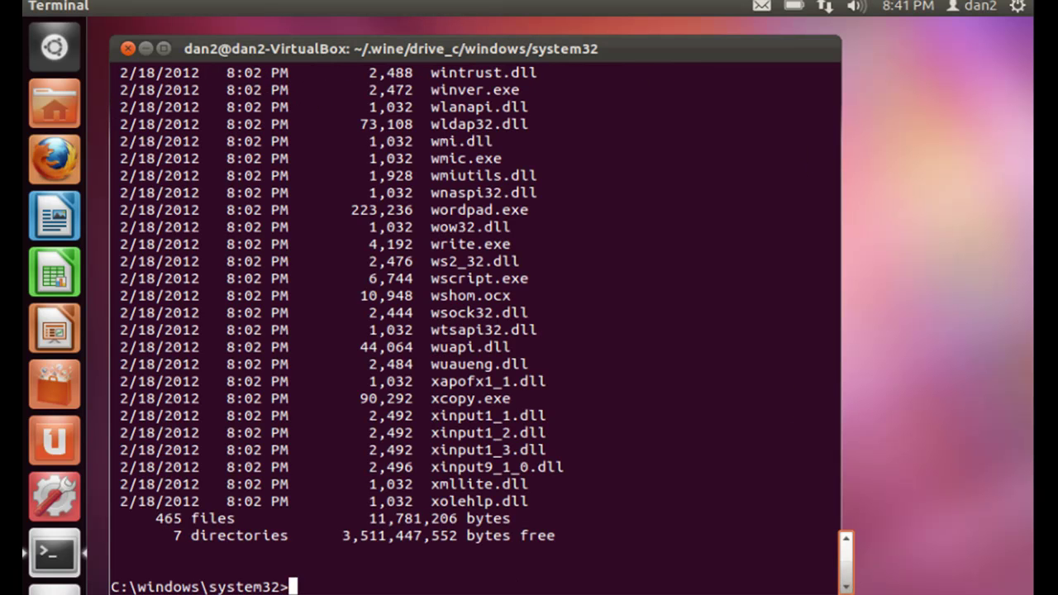
scroll(842, 578, "up", 10)
left_click_drag(845, 526, 845, 570)
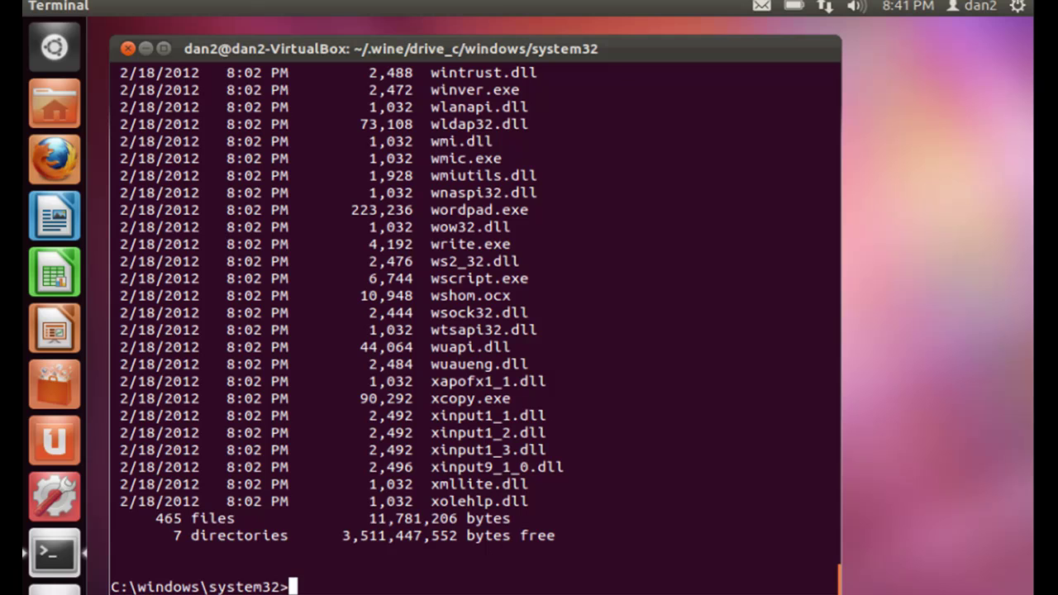
Exit the Windows command prompt back to the Linux shell and clear the terminal.
type("exit")
key("Return")
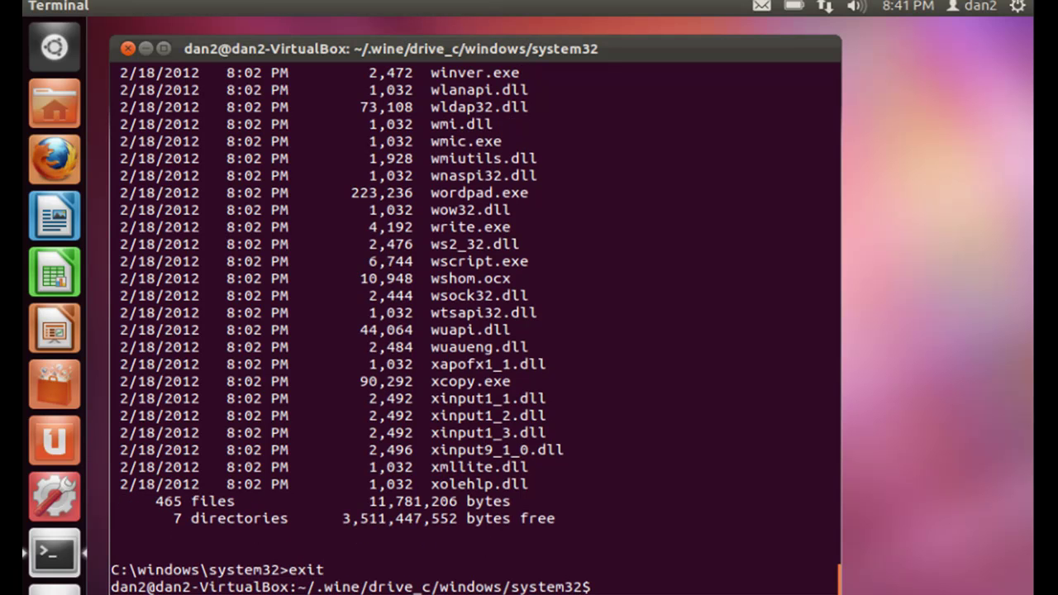
type("clear")
key("Return")
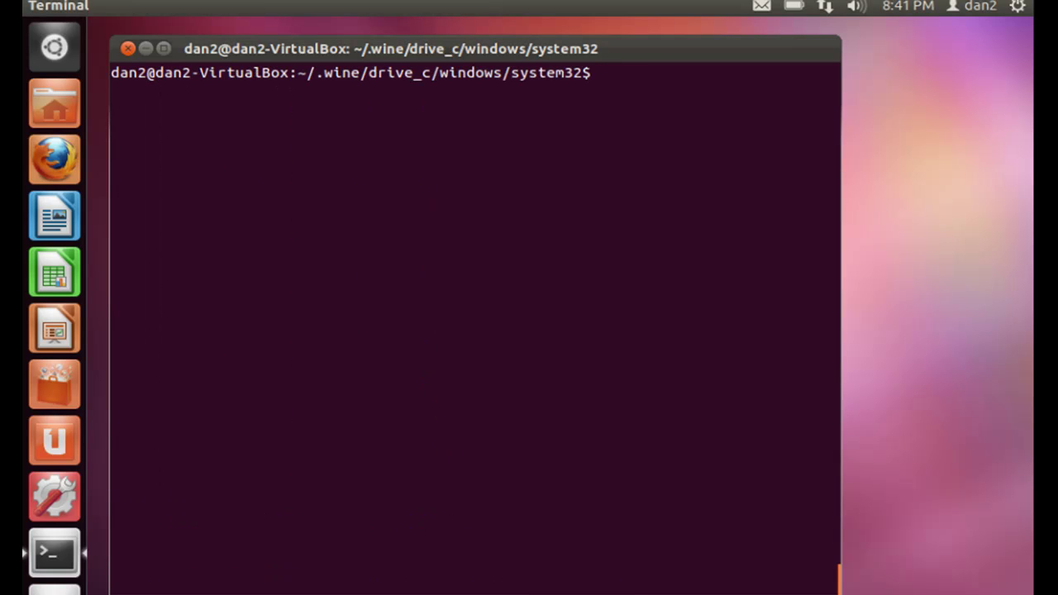
Go up two directory levels from system32 to drive_c and list its contents with ls.
type("cd ..")
key("Return")
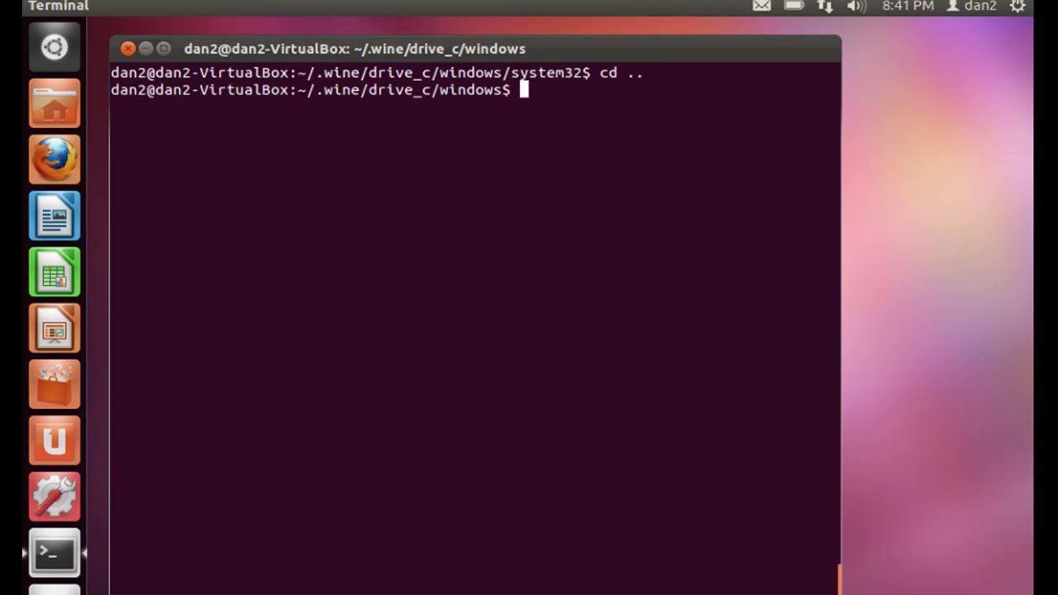
type("cd ..")
key("Return")
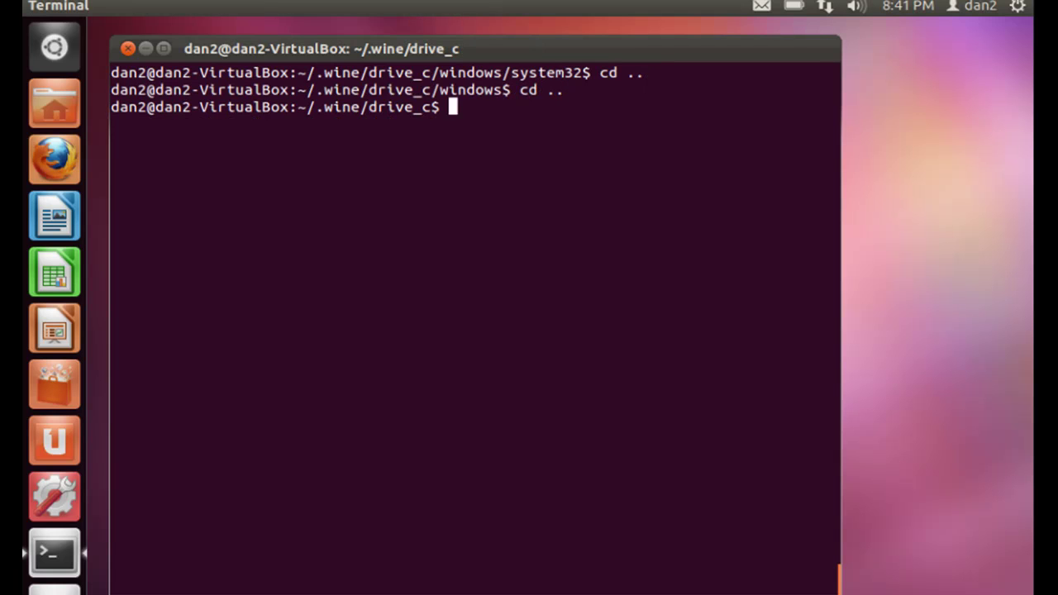
type("ls")
key("Return")
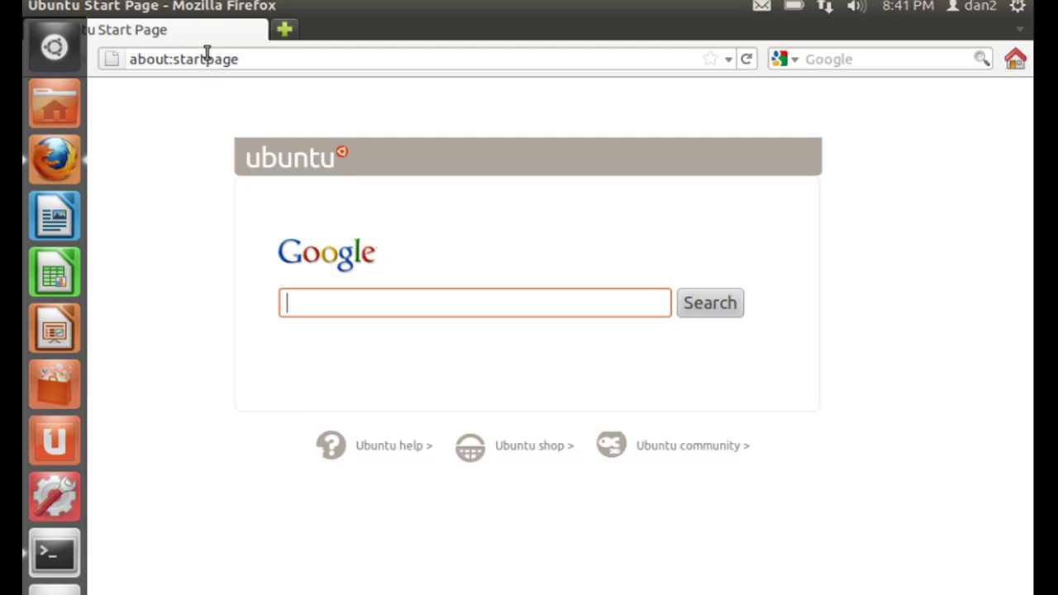
Switch to Firefox and activate the Google search box on the Ubuntu start page.
left_click_drag(254, 63, 208, 72)
left_click(331, 314)
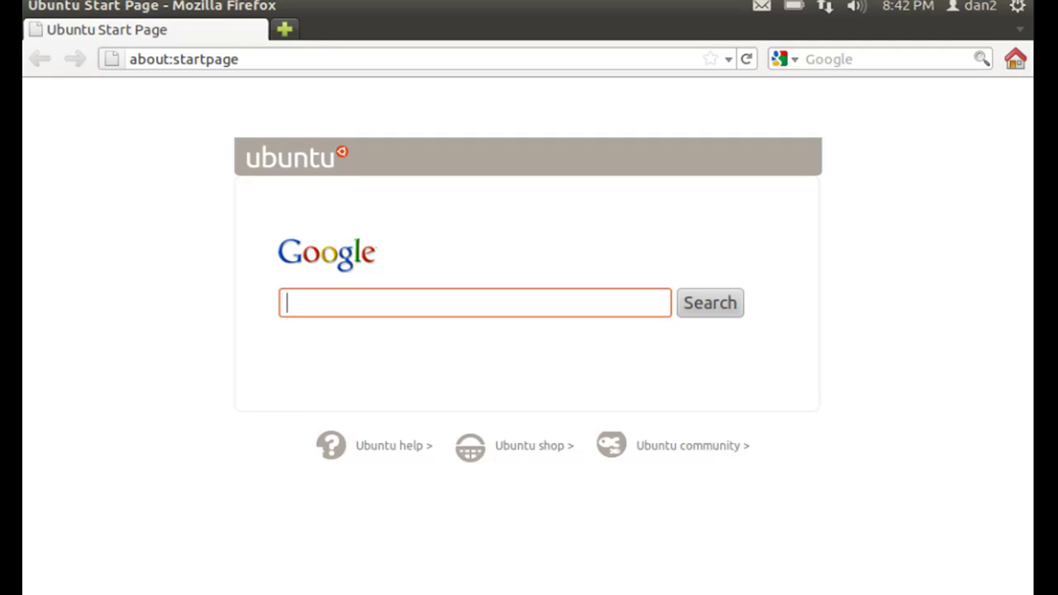